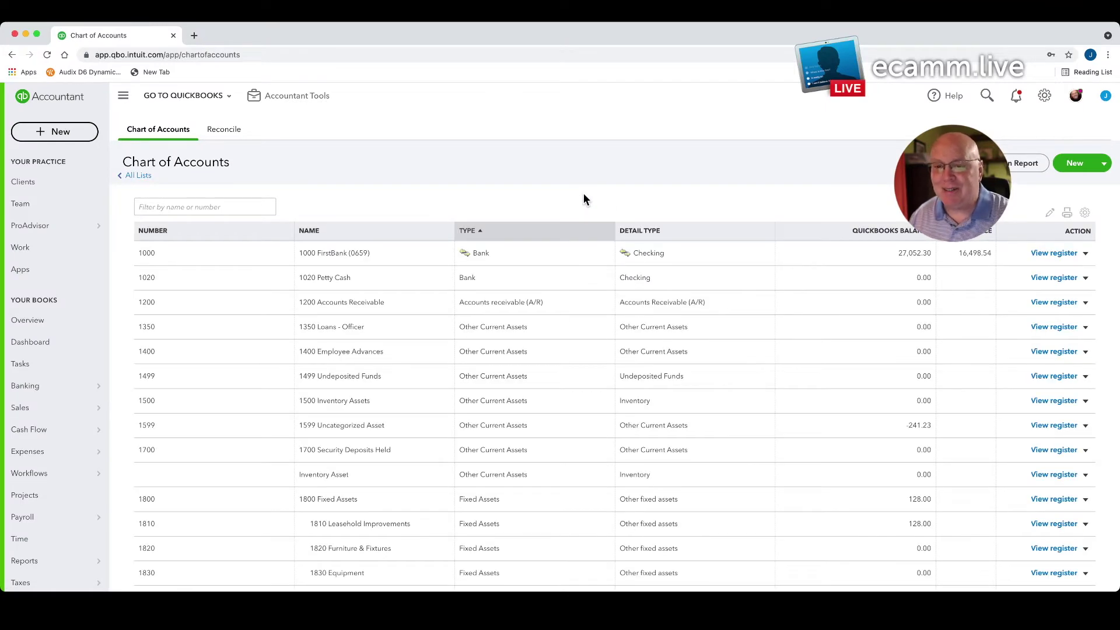
Open the 1000 FirstBank register and try to mark the 28.00 Sawmill Restaurant expense as reconciled (R), dismissing the register basics tip.
left_click(1049, 254)
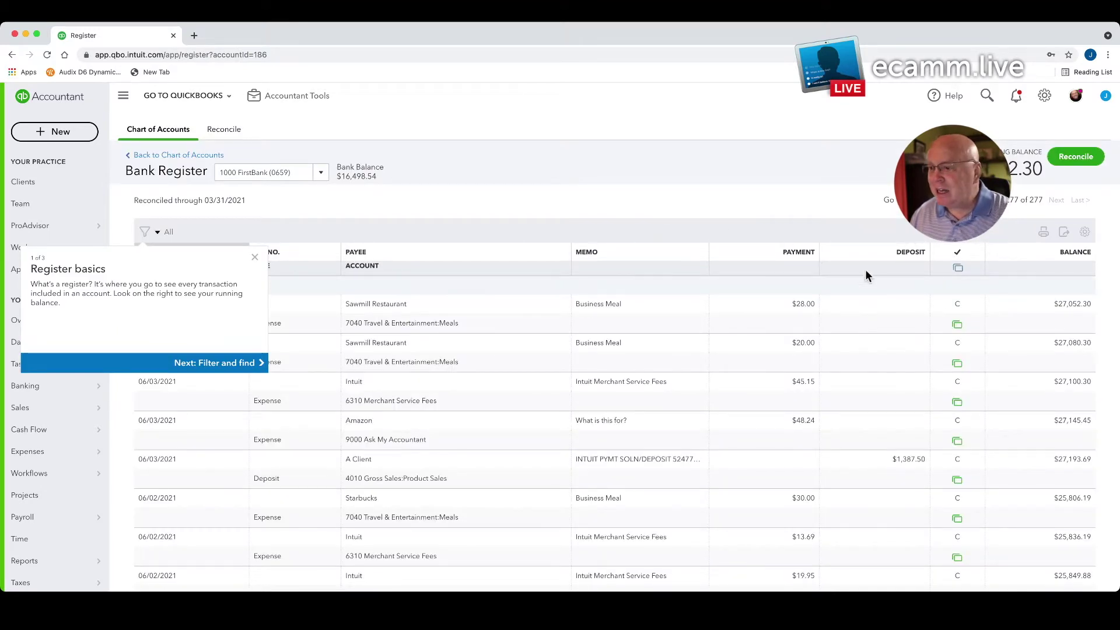
left_click(960, 308)
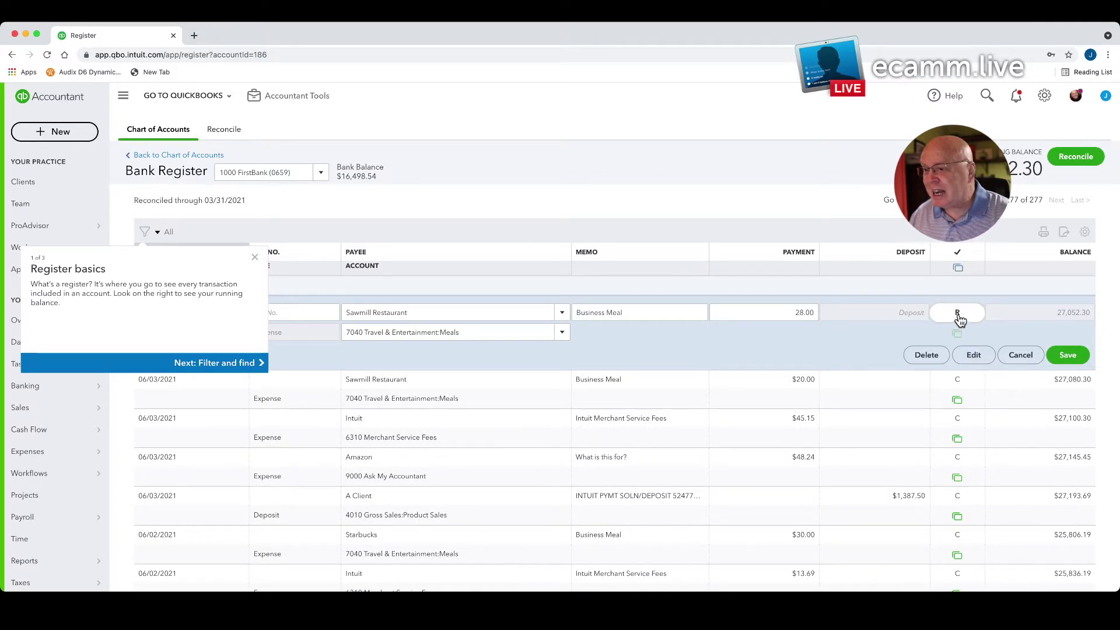
left_click(1067, 354)
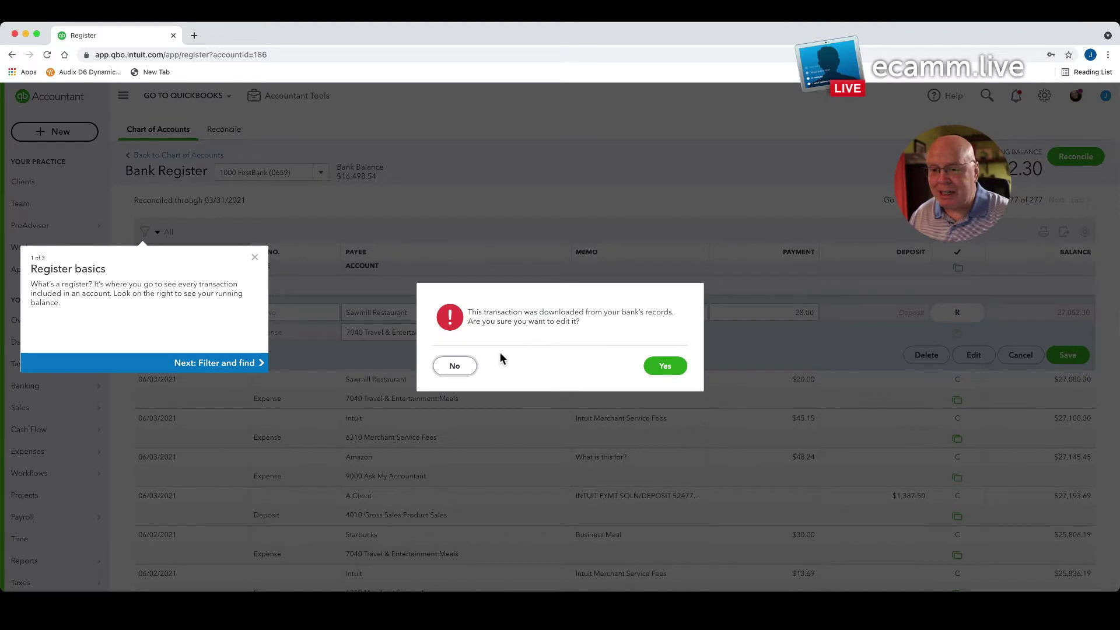
left_click(456, 366)
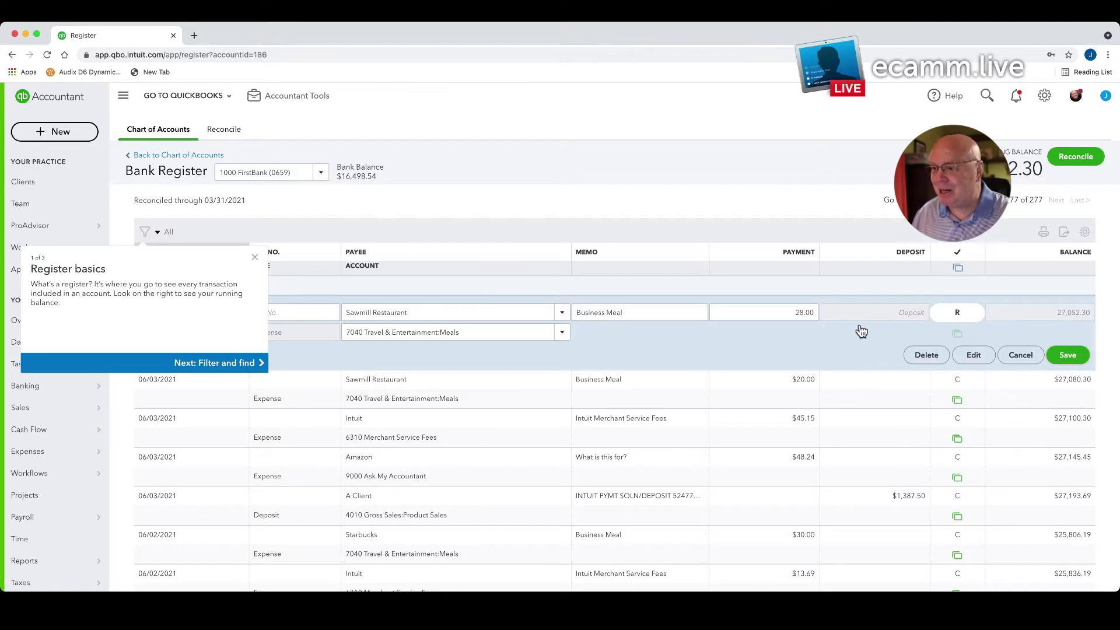
left_click(1022, 358)
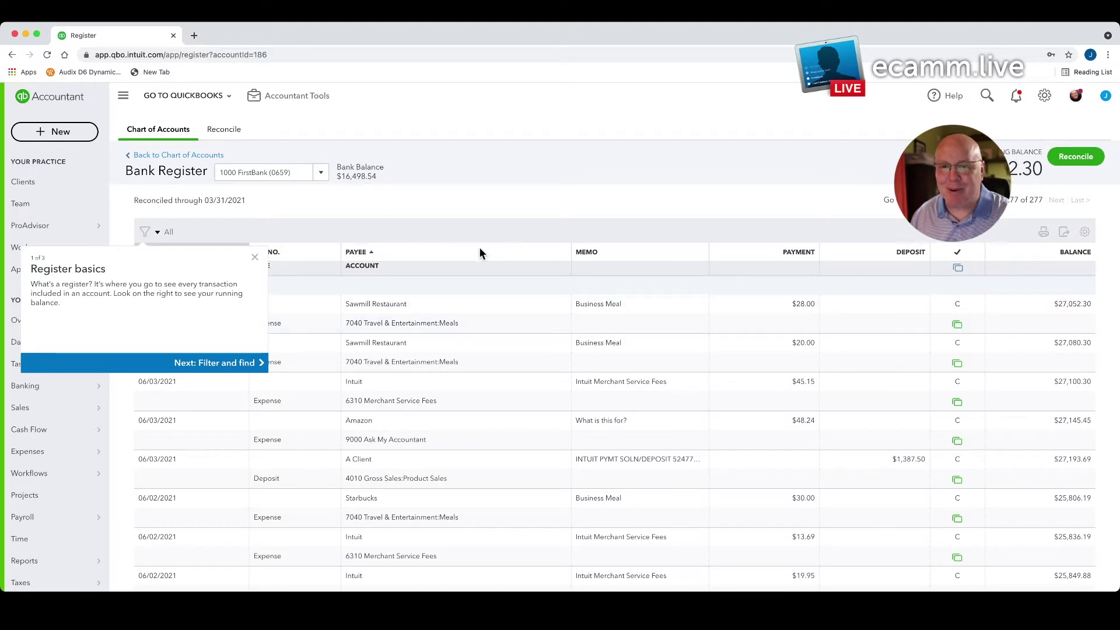
left_click(255, 258)
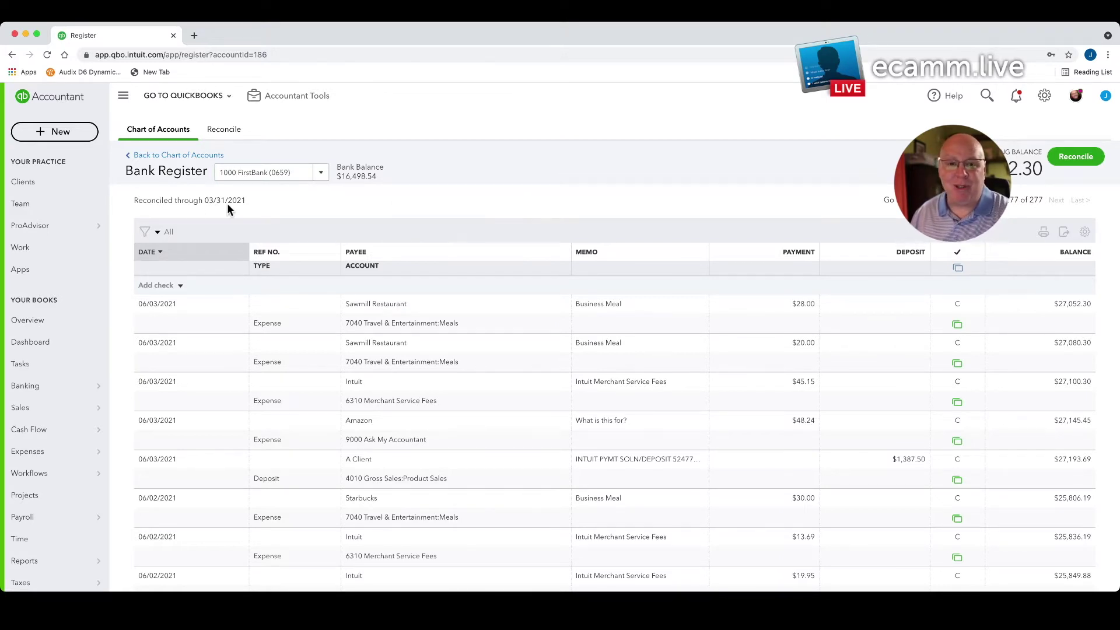
Open the bank transactions for 1000 FirstBank and examine the dates and suggested categories of the items awaiting review.
mouse_move(38, 220)
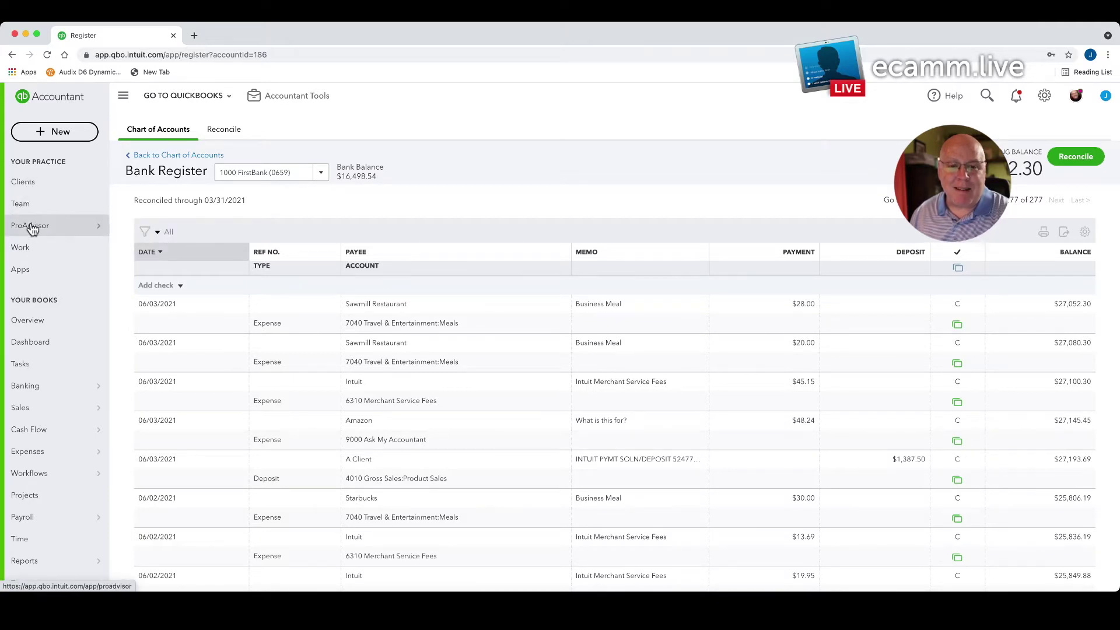
left_click(36, 385)
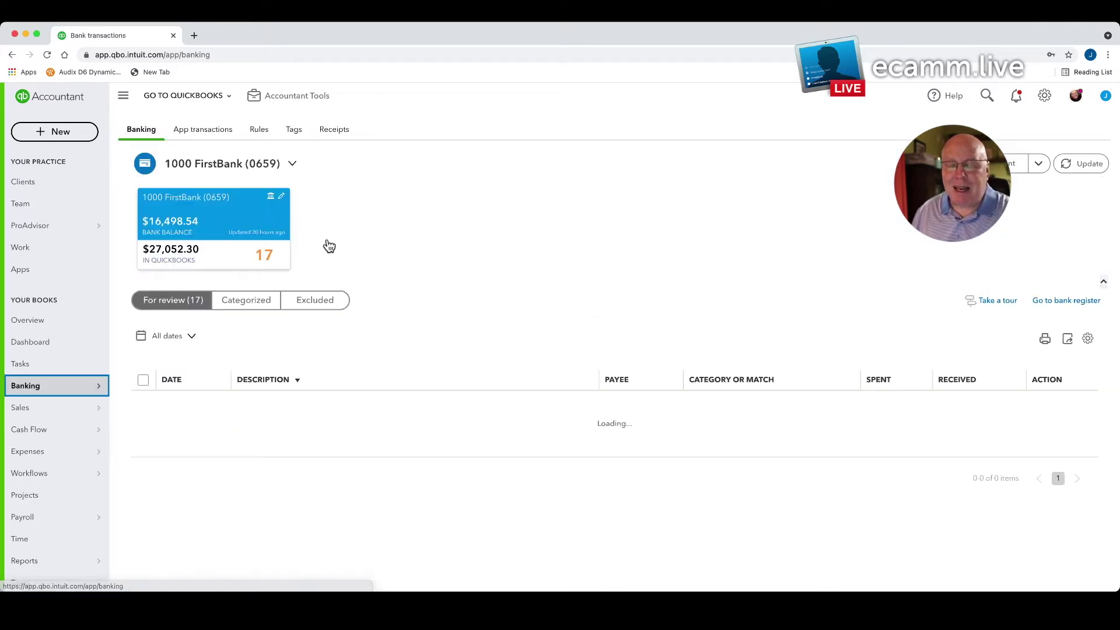
scroll(373, 236, "down", 4)
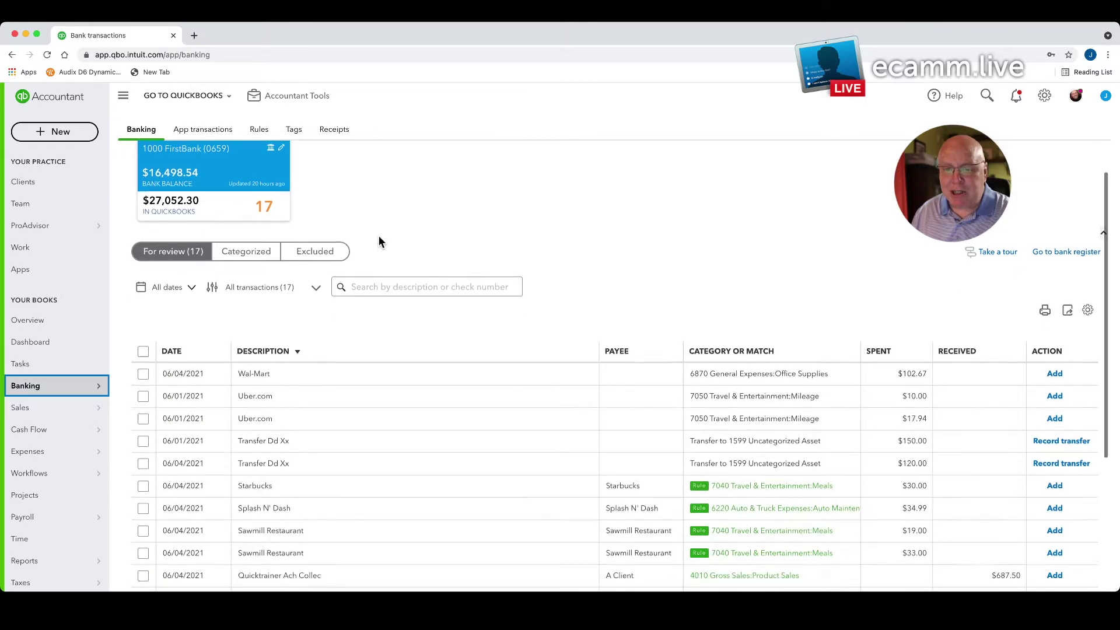
scroll(378, 236, "down", 2)
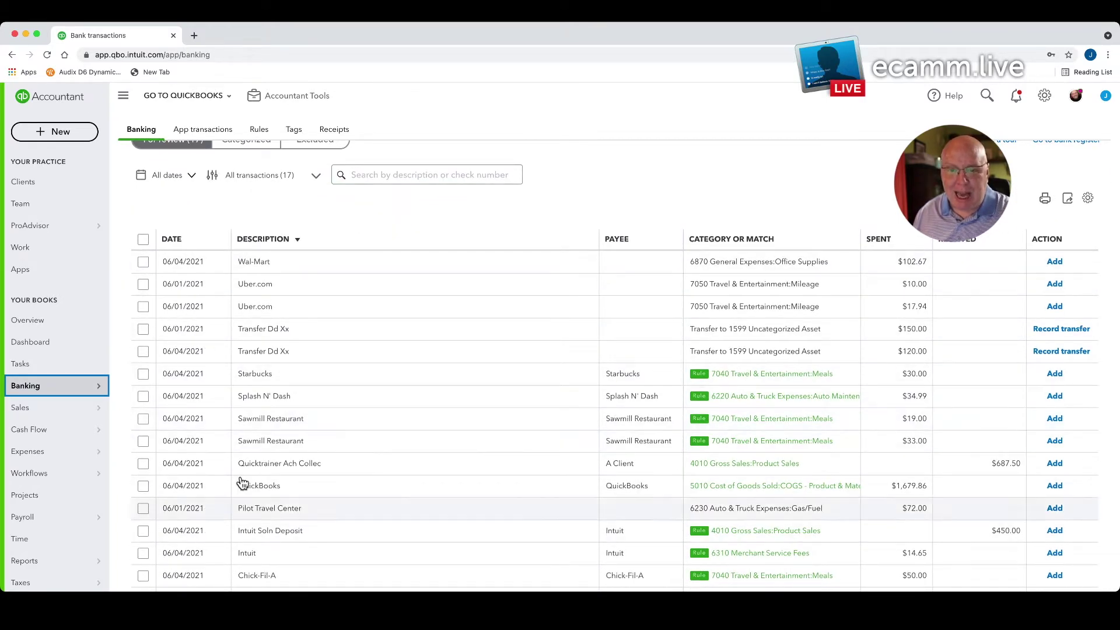
scroll(263, 465, "down", 1)
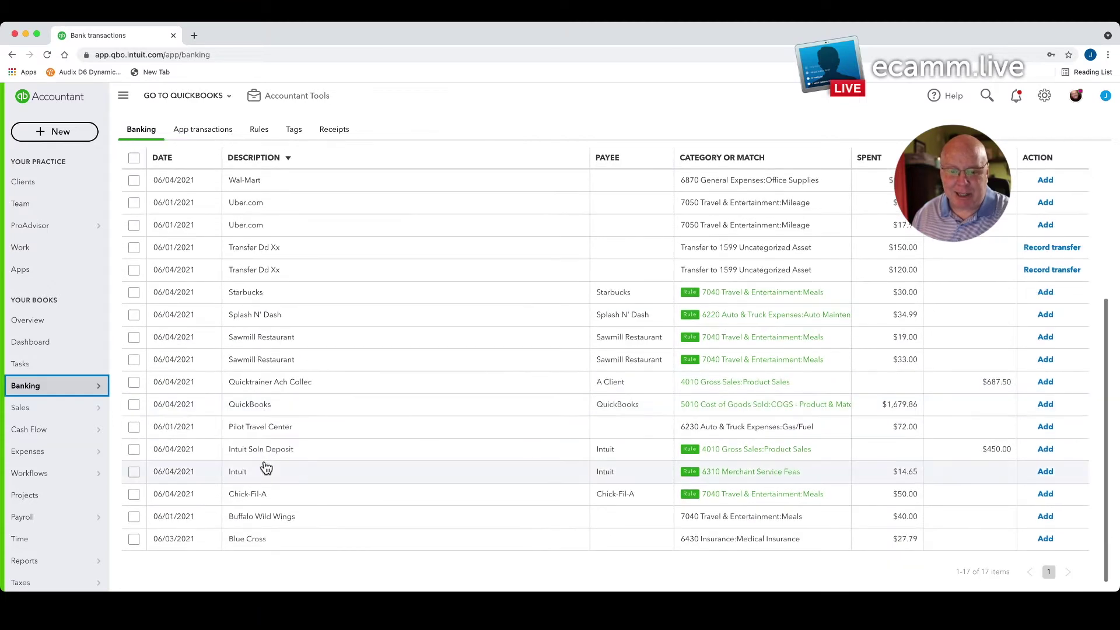
scroll(266, 467, "down", 2)
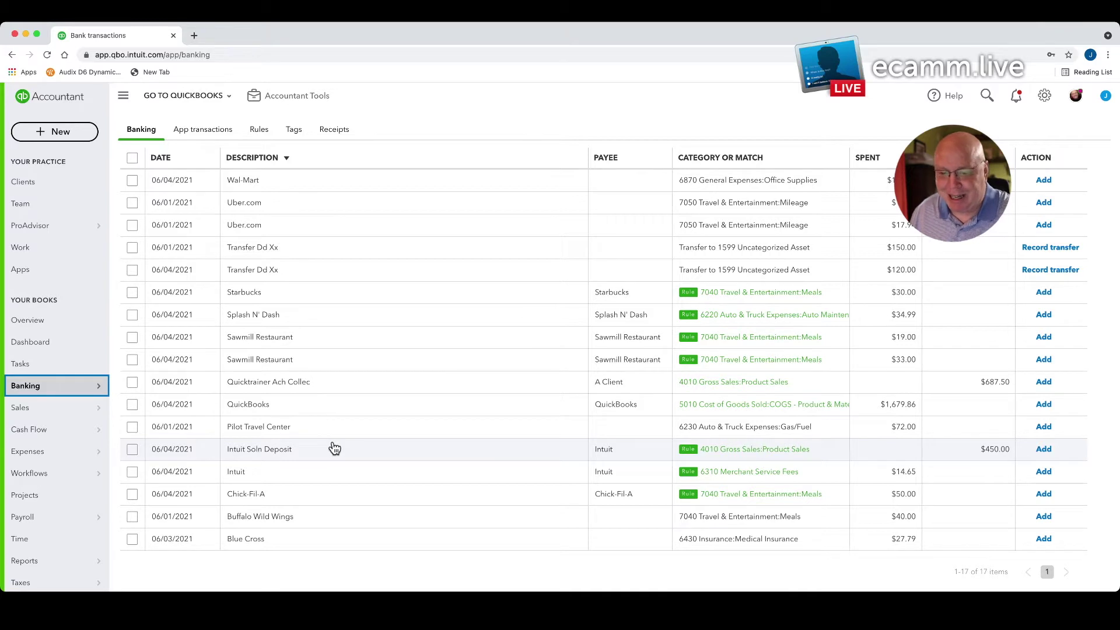
scroll(334, 448, "up", 2)
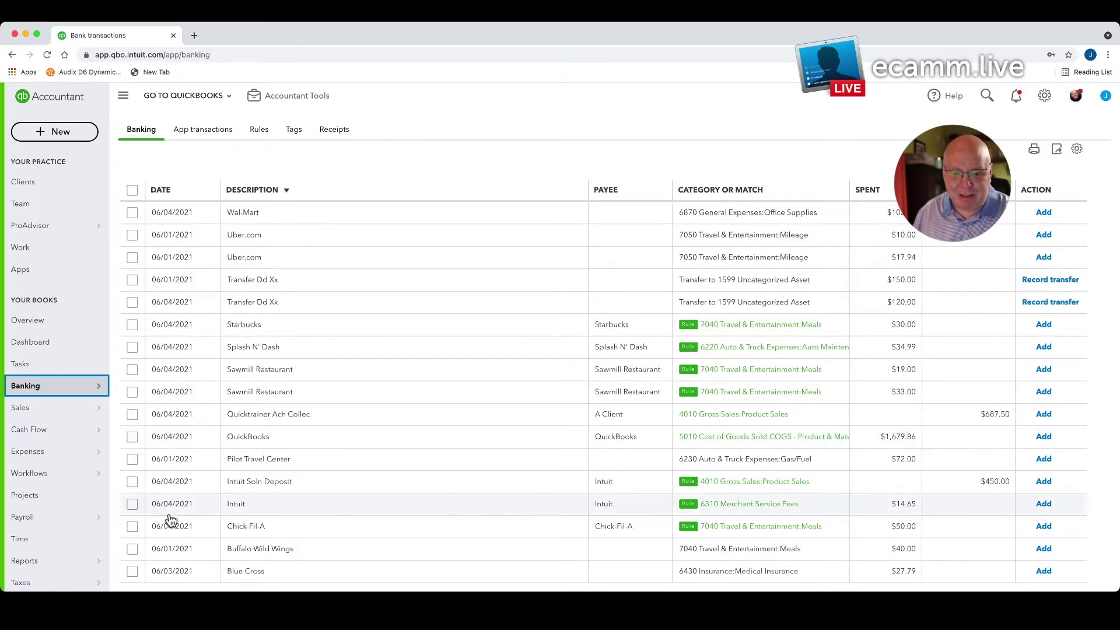
scroll(270, 458, "down", 1)
scroll(270, 459, "up", 1)
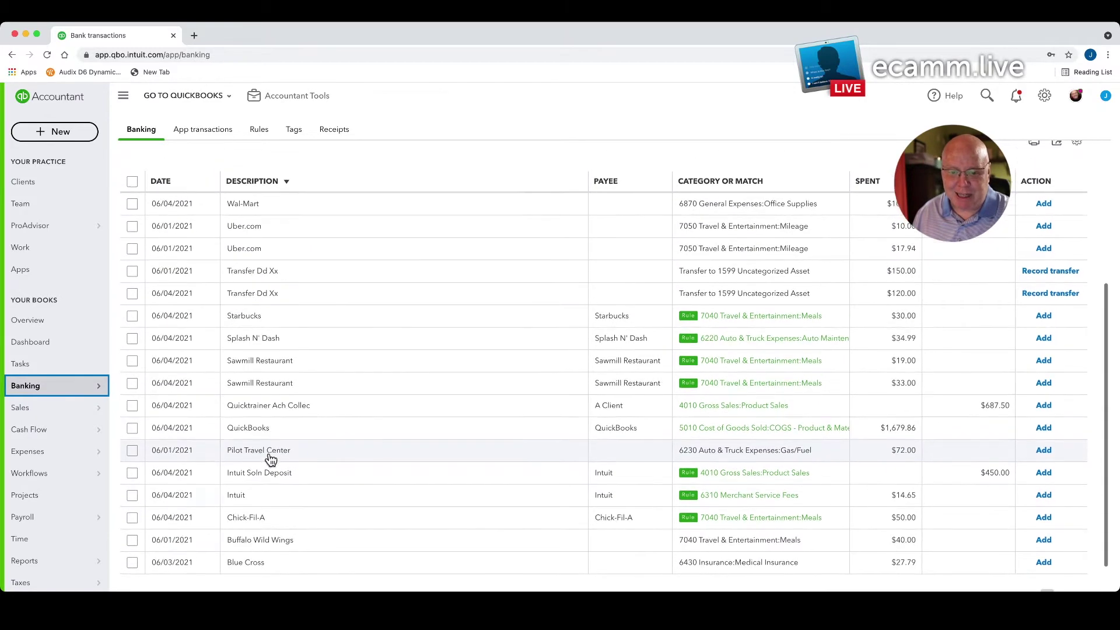
scroll(270, 459, "down", 1)
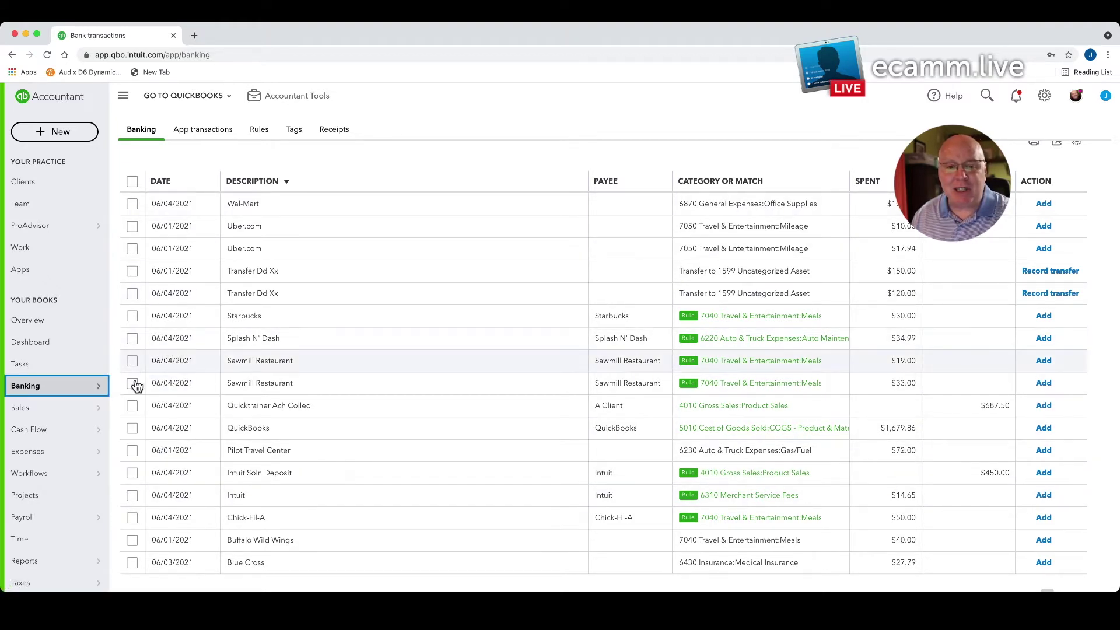
left_click(53, 394)
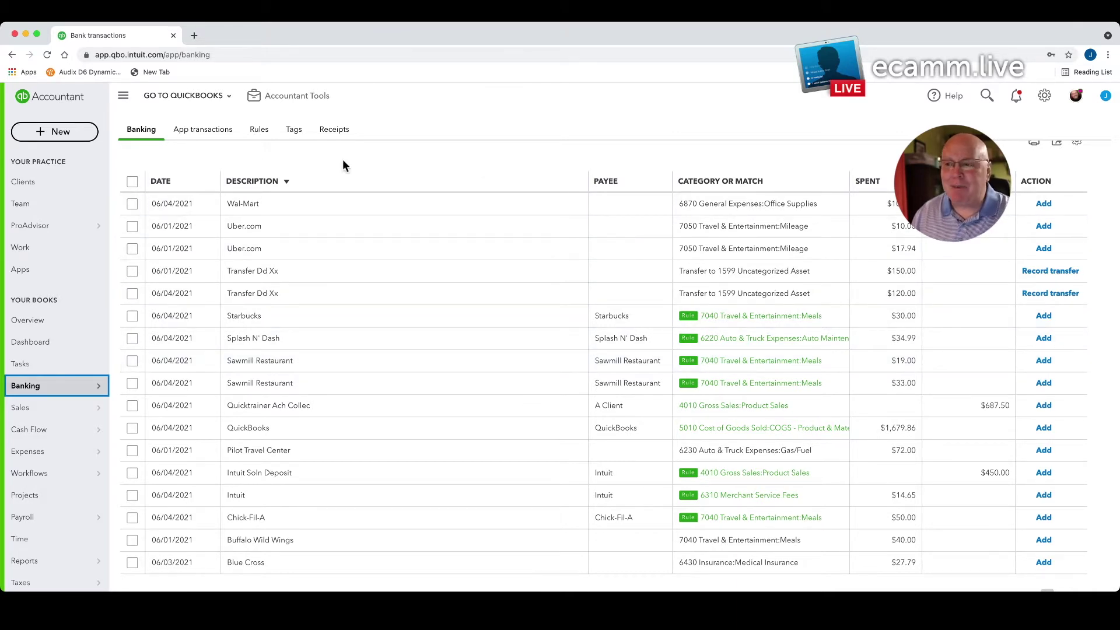
Open the Reconcile tool and check the account choices, keeping 1000 FirstBank as the account to reconcile.
left_click(1047, 96)
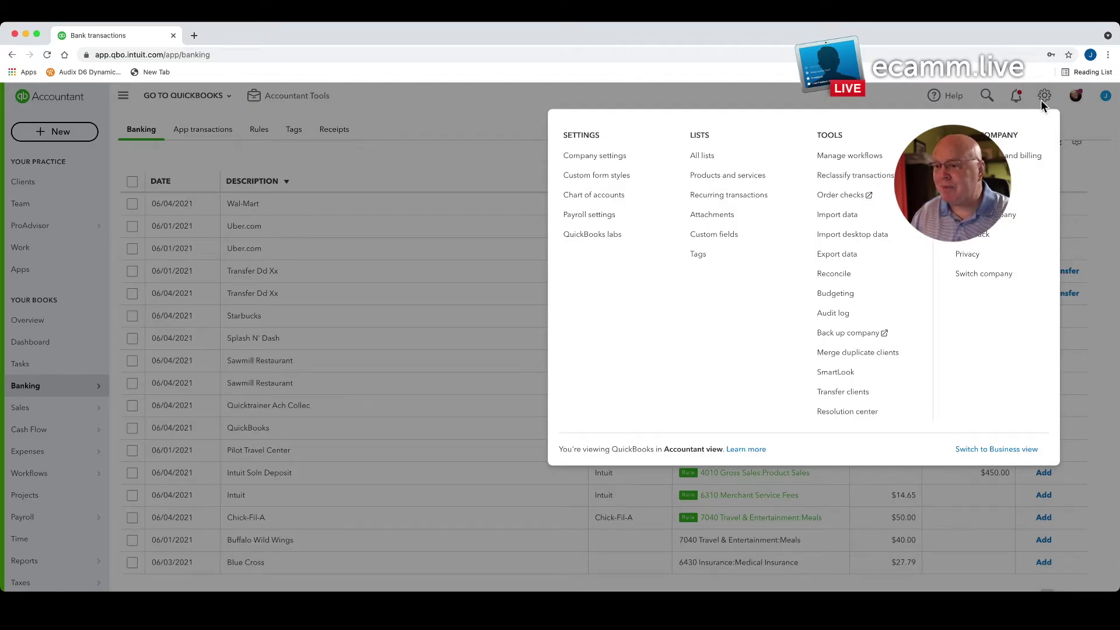
left_click(854, 276)
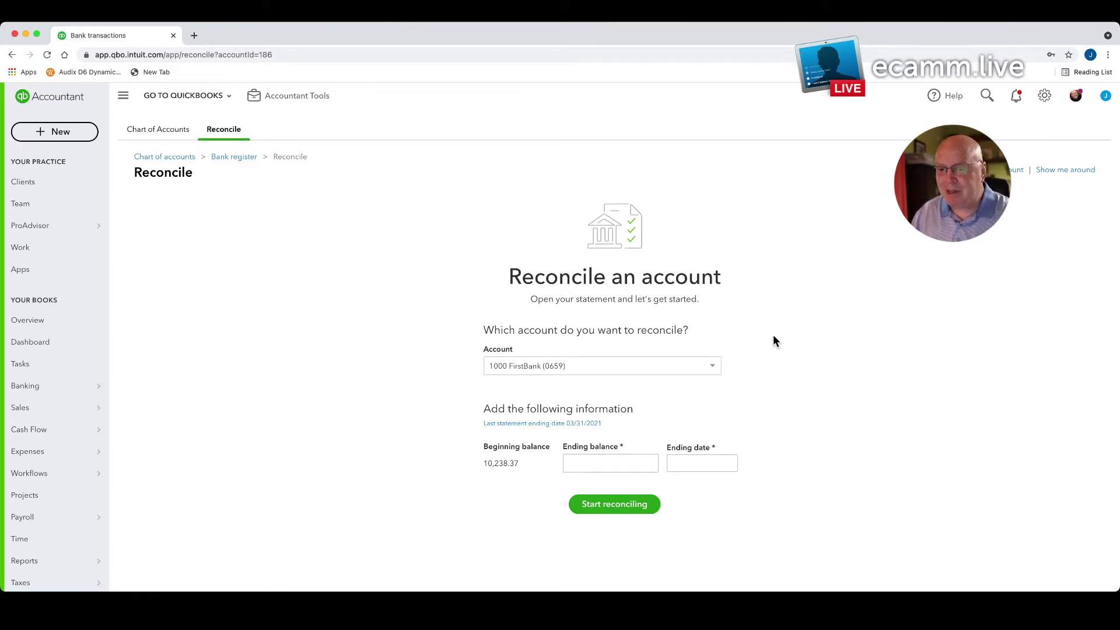
left_click(534, 369)
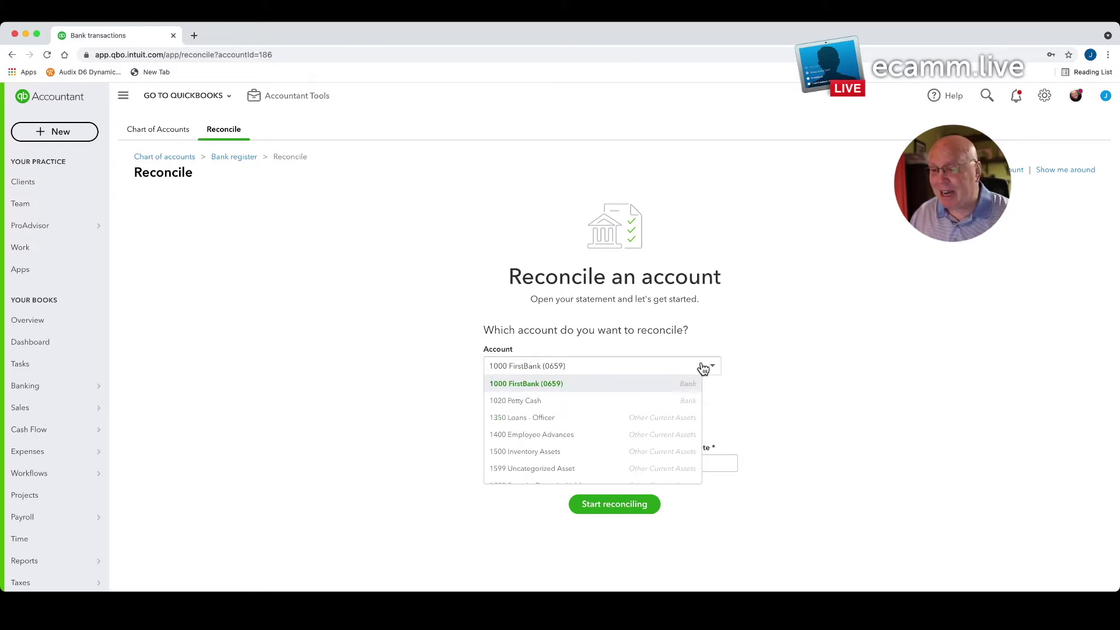
left_click(753, 365)
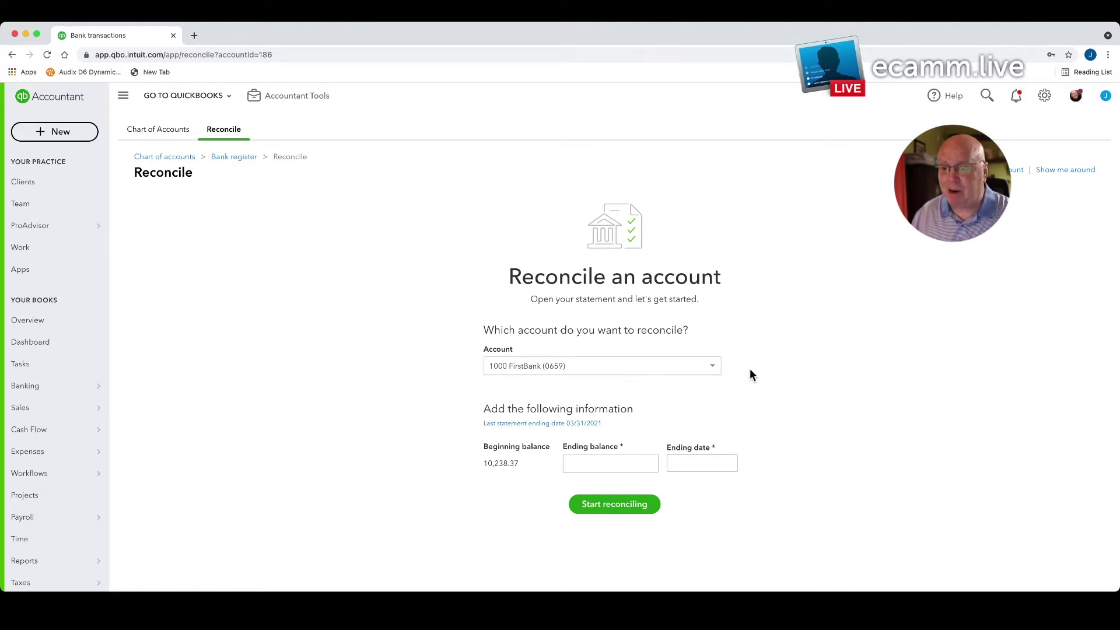
Enter an ending balance of 16,745.81 and an ending date of 04/30/2021, and start the reconciliation.
scroll(751, 371, "down", 1)
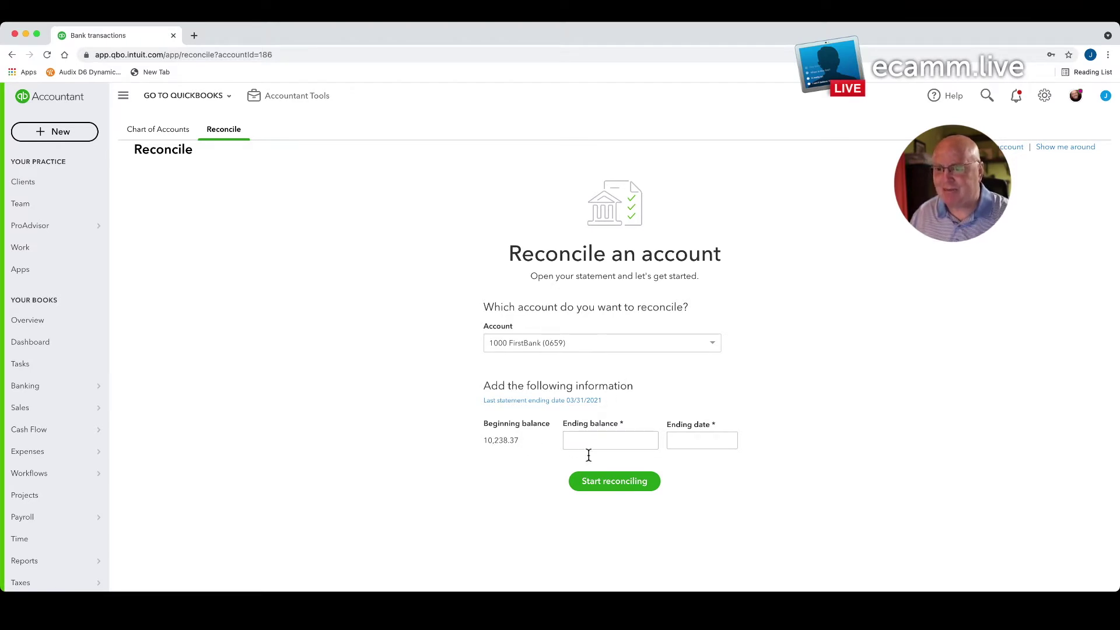
left_click(623, 443)
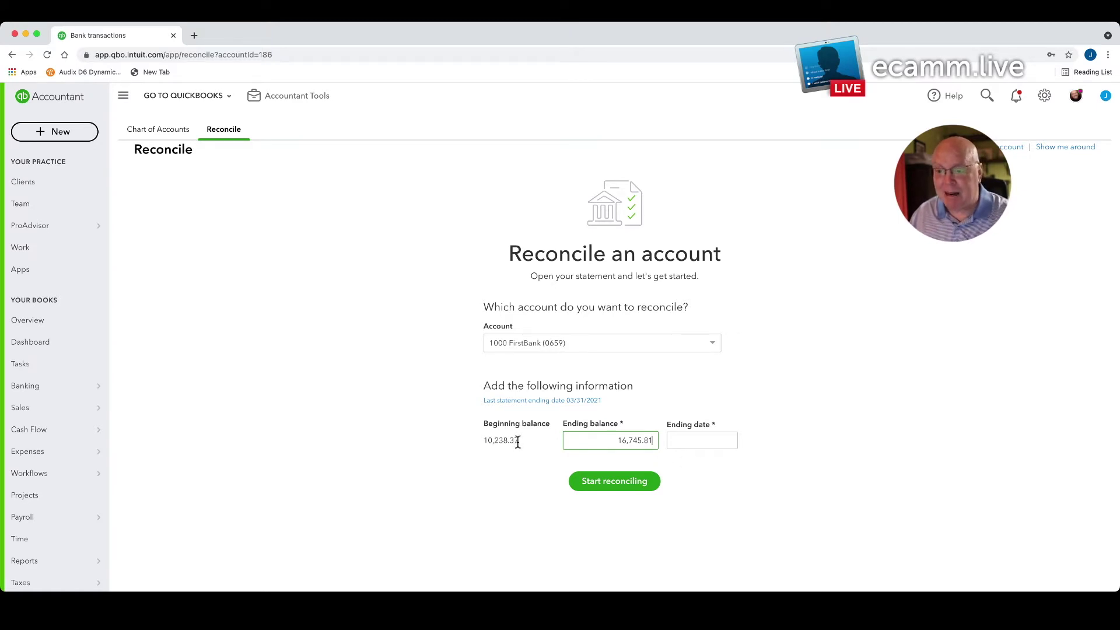
left_click(603, 449)
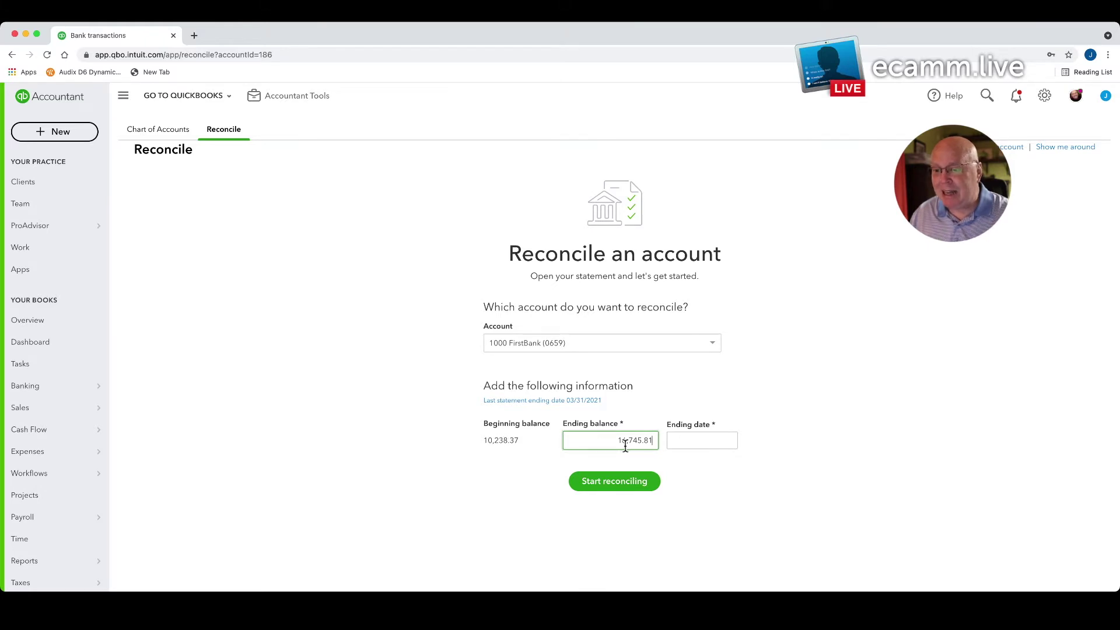
left_click(676, 442)
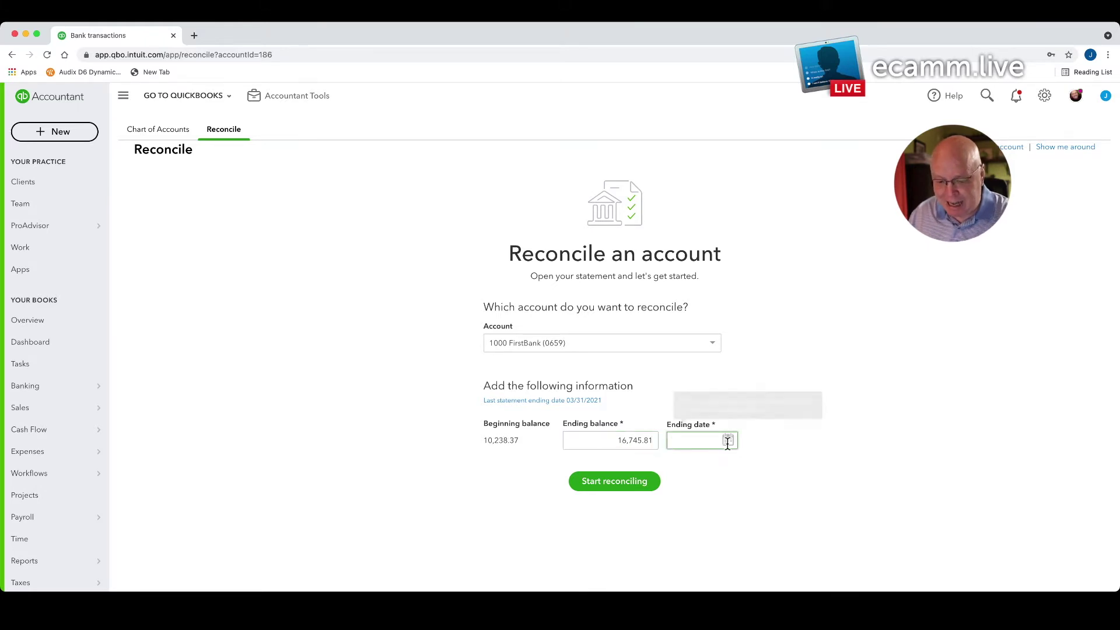
type("4/30")
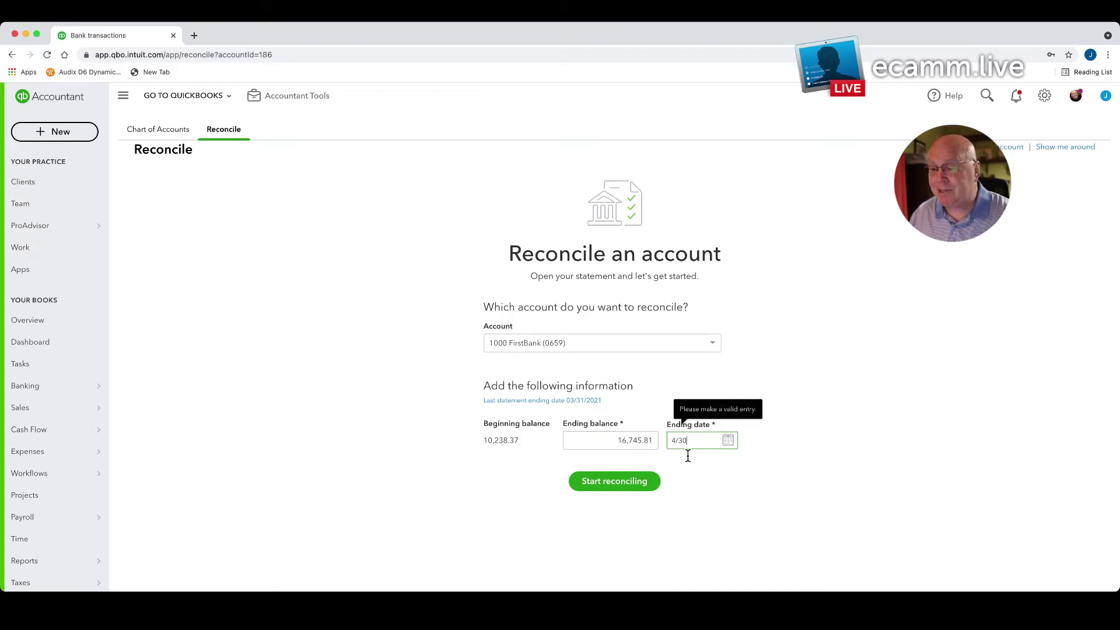
key("Tab")
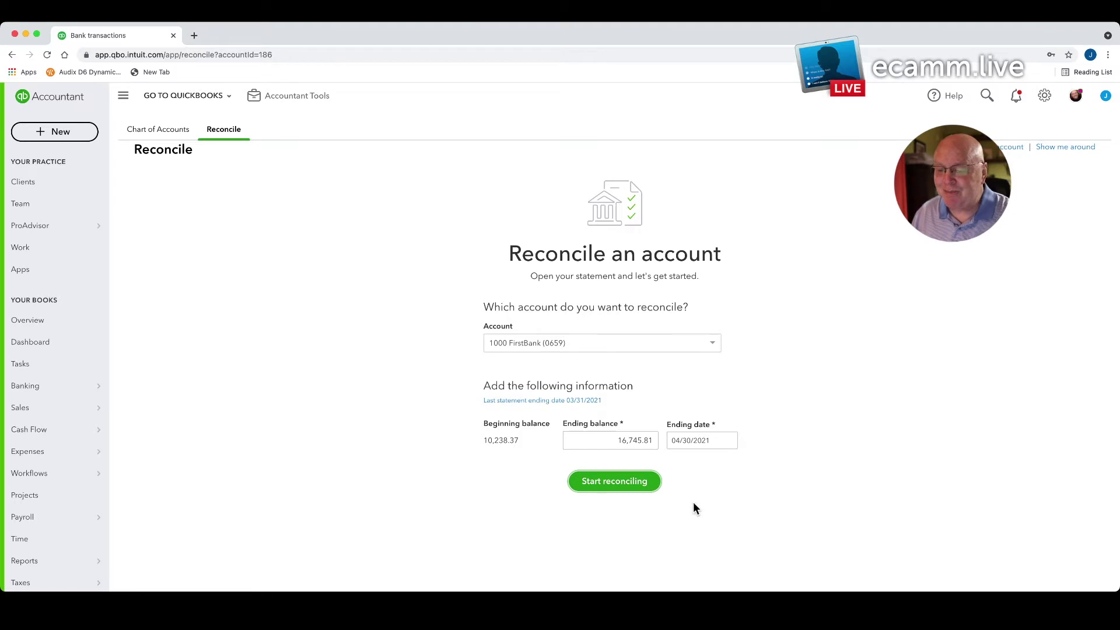
left_click(615, 482)
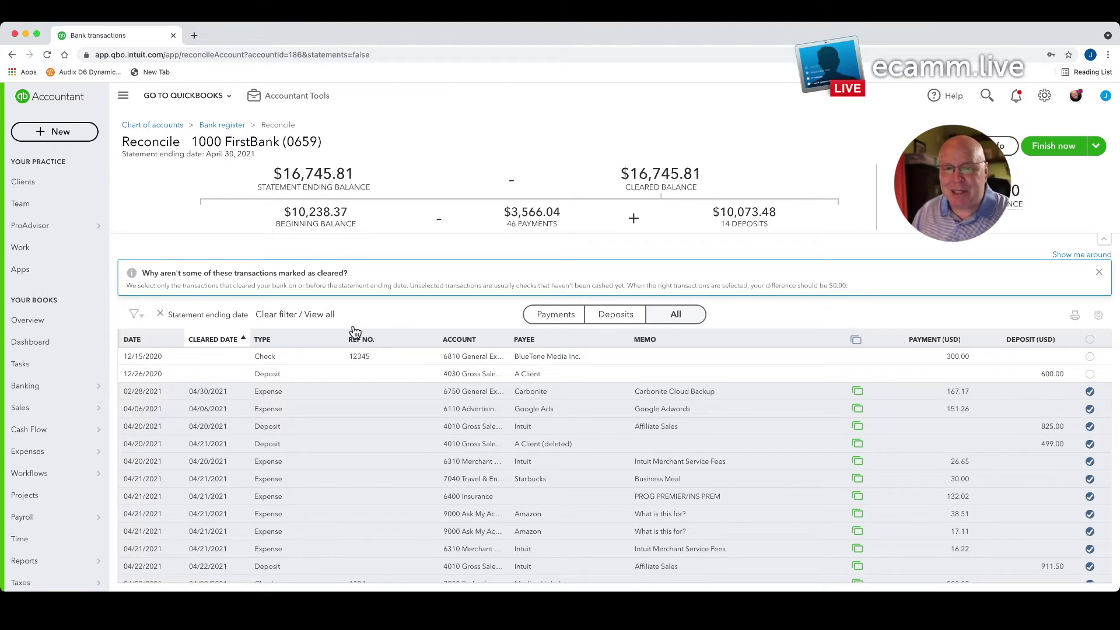
Sort the reconciliation transactions by cleared date in descending order and back to ascending to compare the dates.
left_click(225, 340)
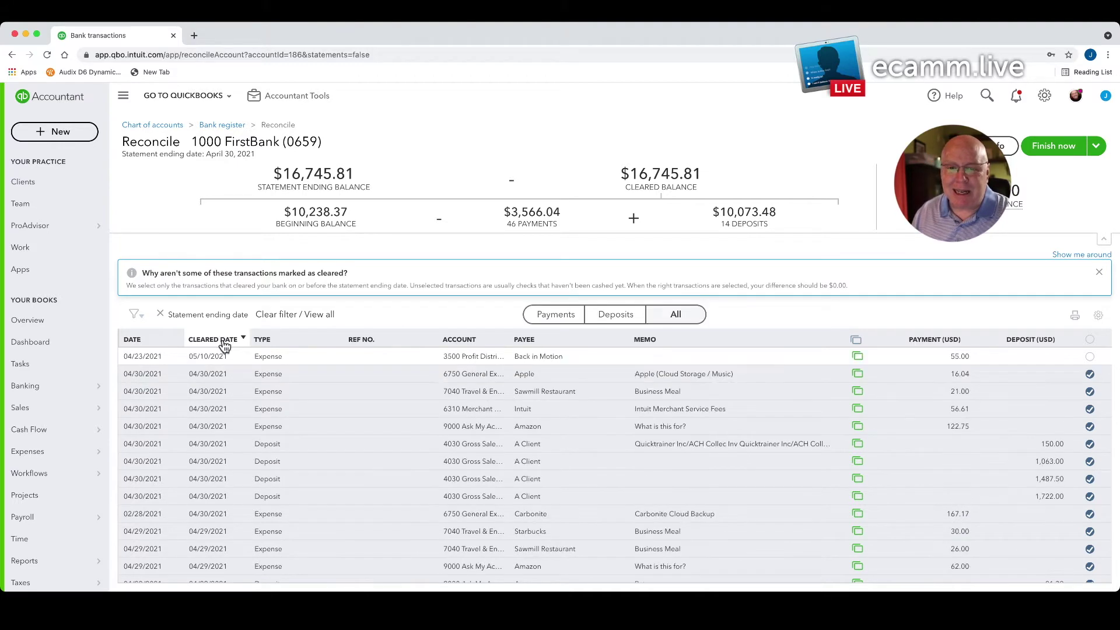
left_click(225, 340)
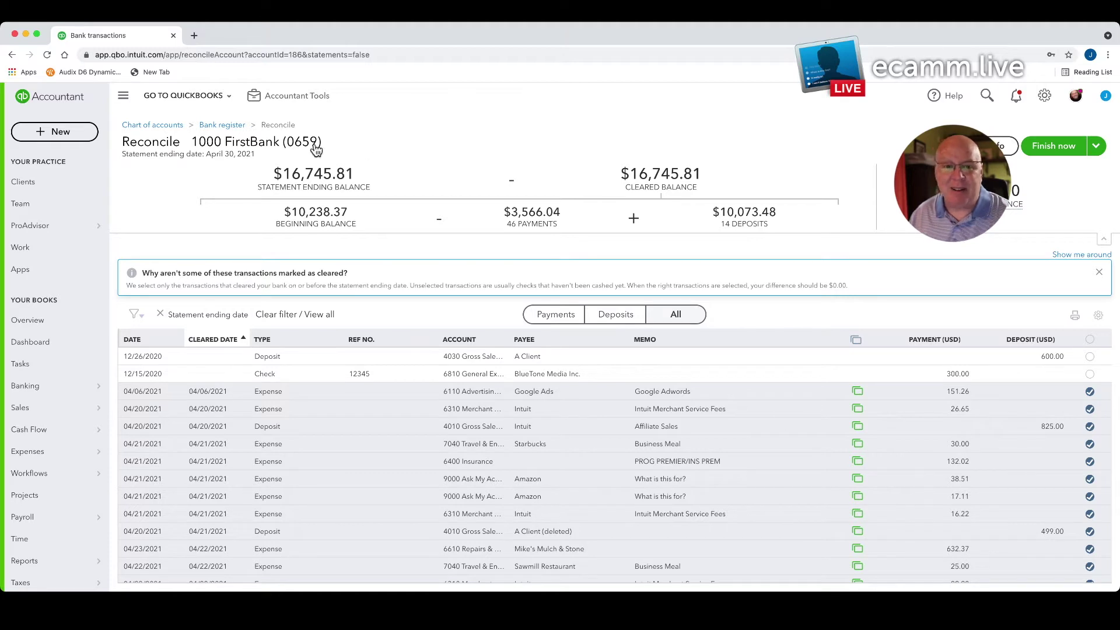
Look over the bank transactions awaiting review and return to the FirstBank reconciliation to examine its cleared dates.
mouse_move(72, 226)
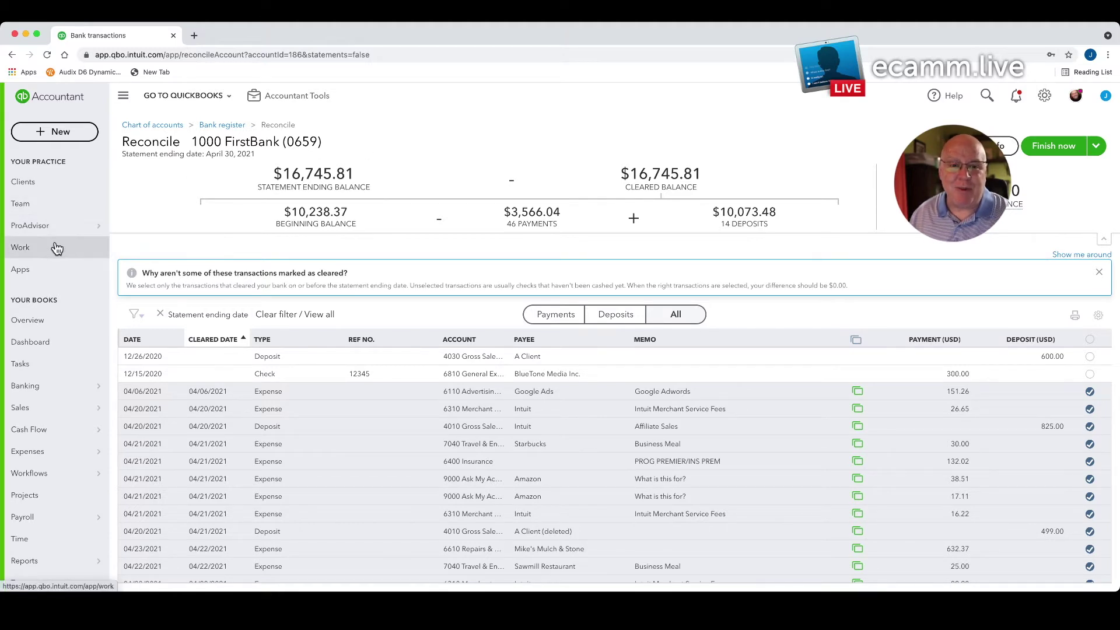
left_click(51, 389)
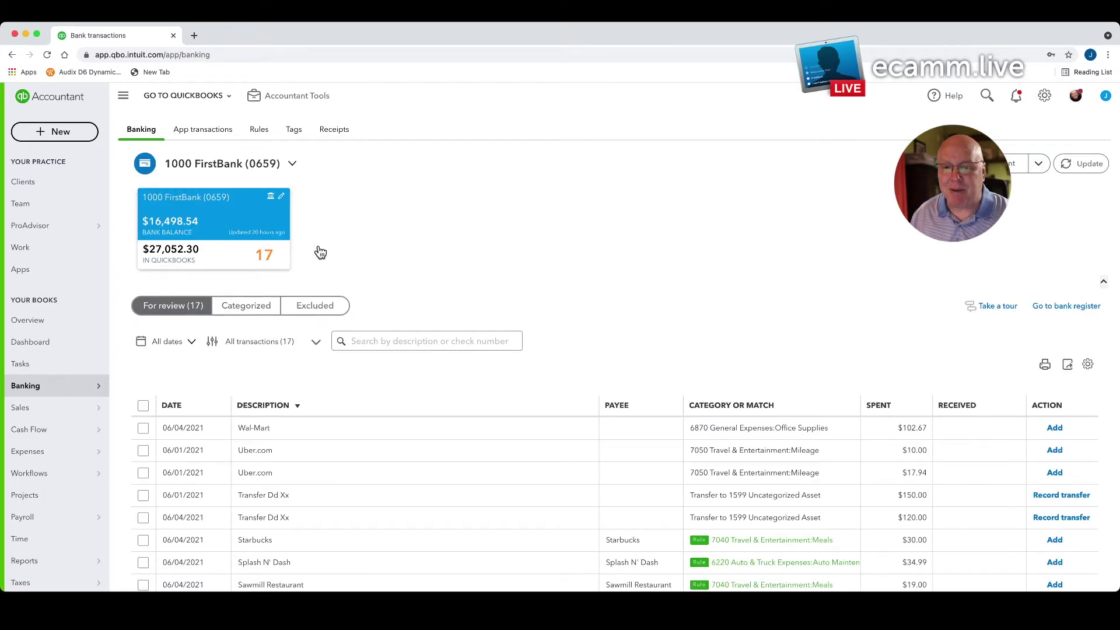
scroll(449, 406, "down", 2)
scroll(450, 407, "down", 1)
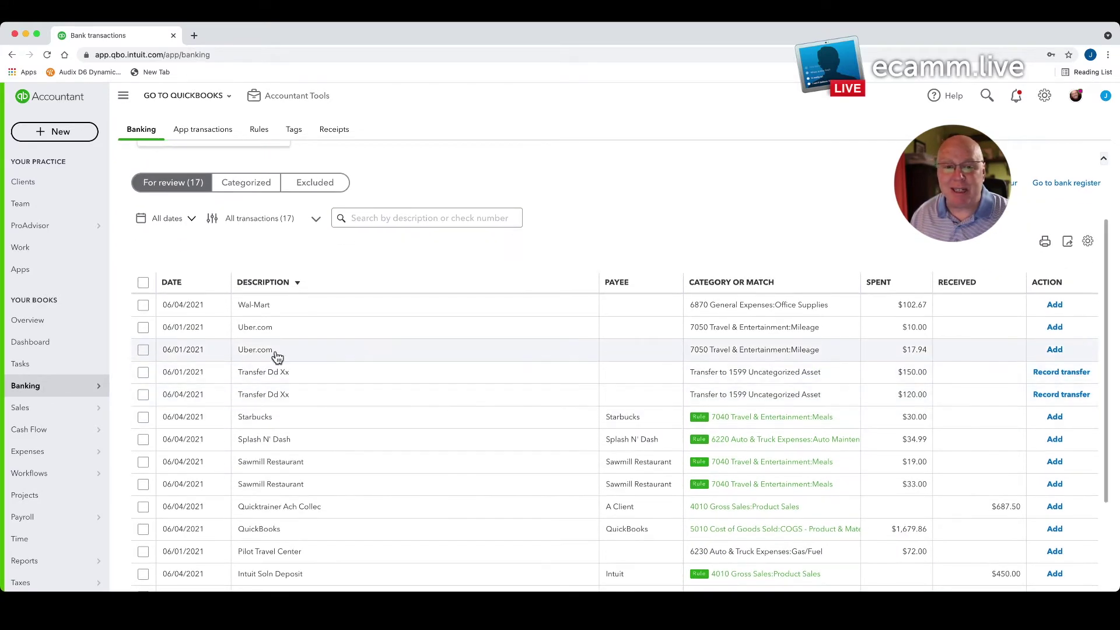
left_click(11, 55)
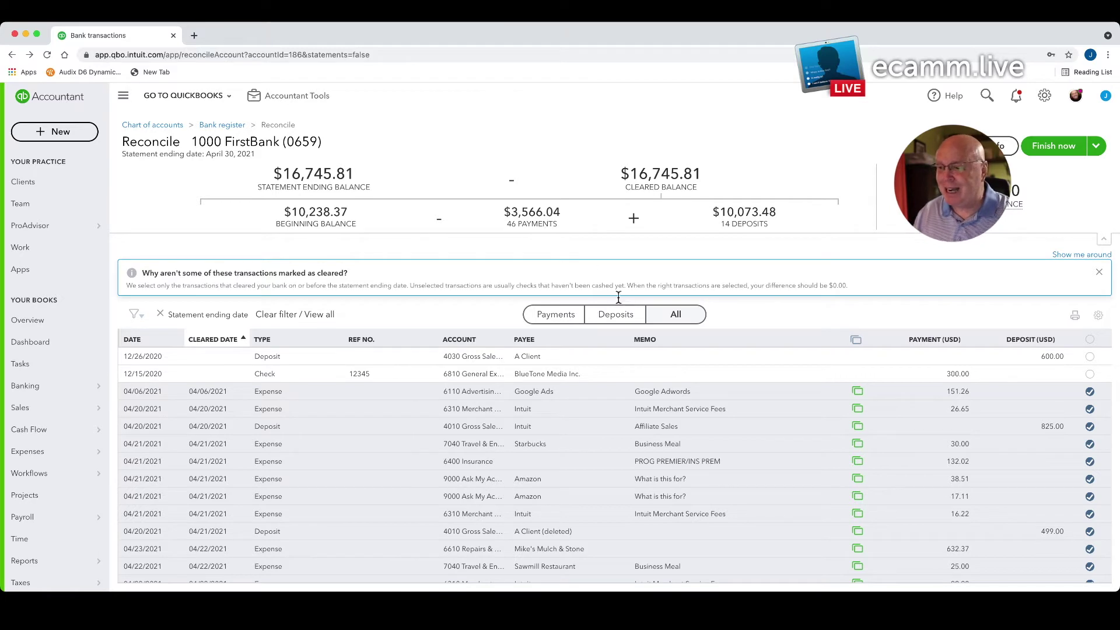
scroll(689, 377, "down", 1)
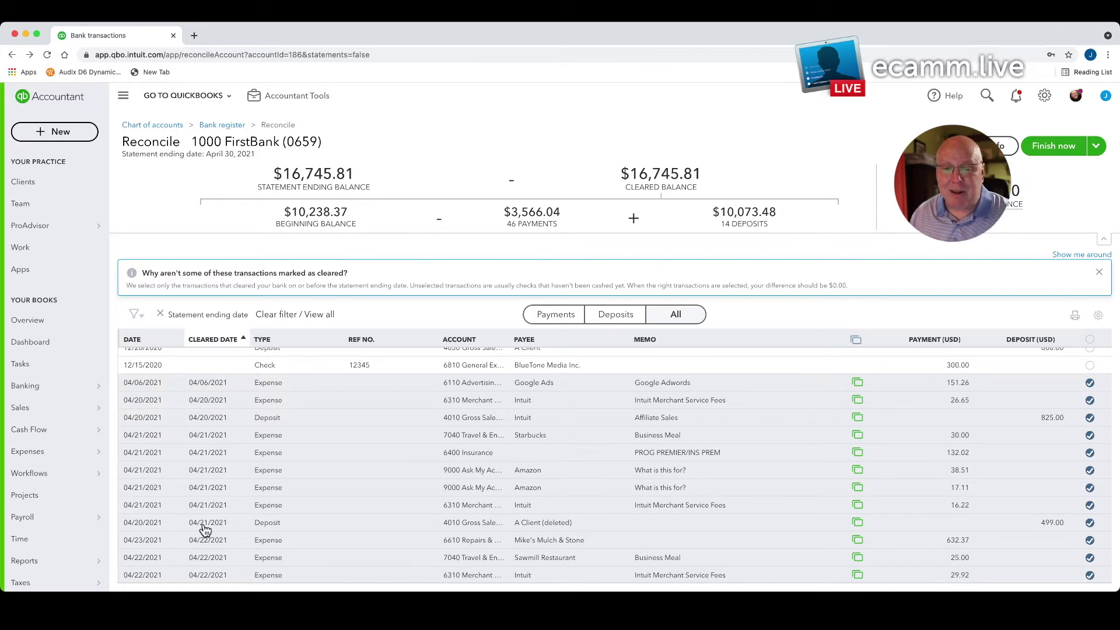
mouse_move(31, 383)
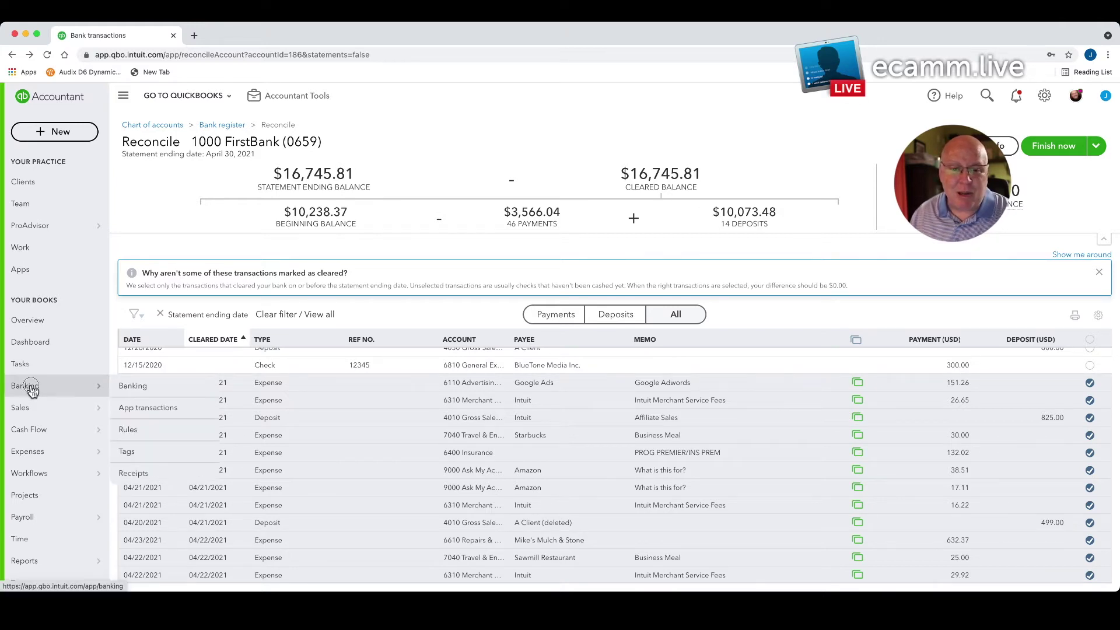
Check the dates of the bank transactions awaiting review and compare them with the cleared dates in the FirstBank reconciliation.
left_click(26, 386)
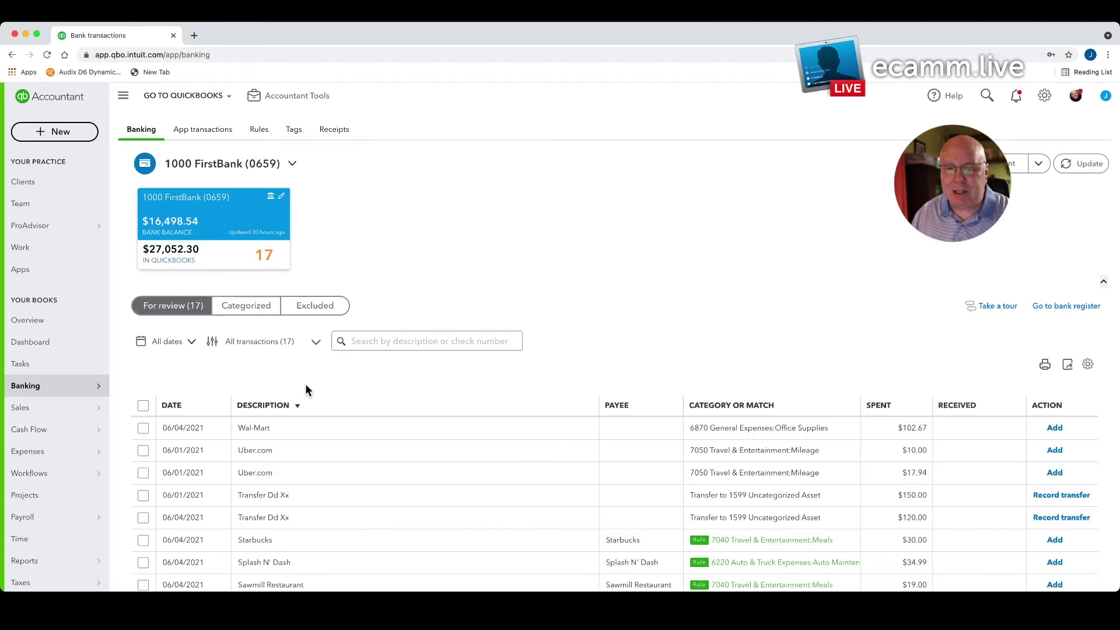
scroll(313, 436, "down", 3)
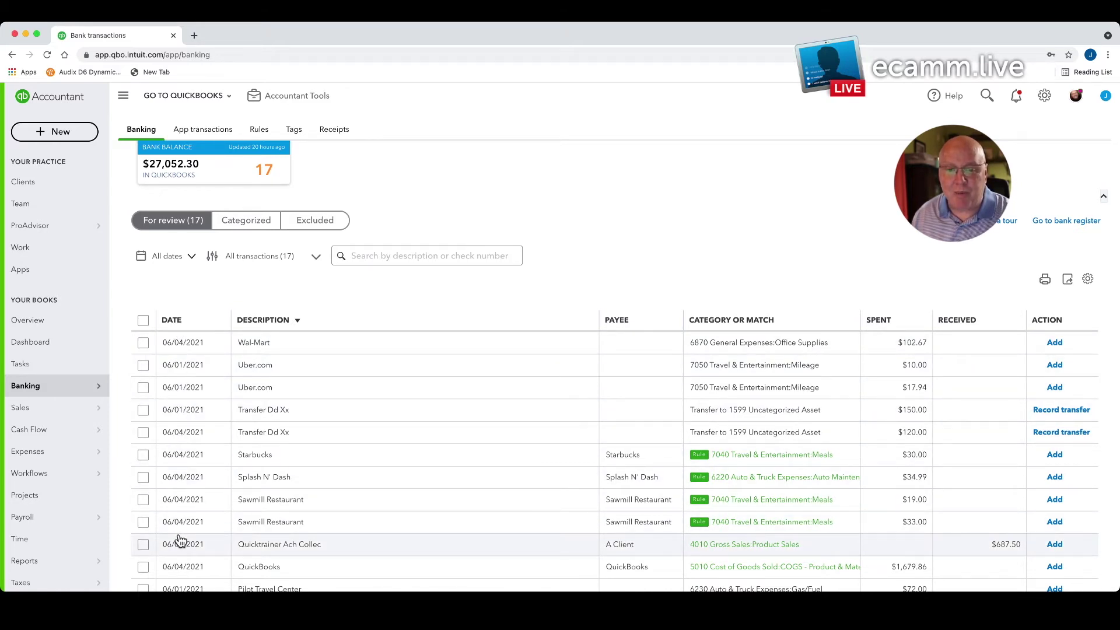
left_click(12, 55)
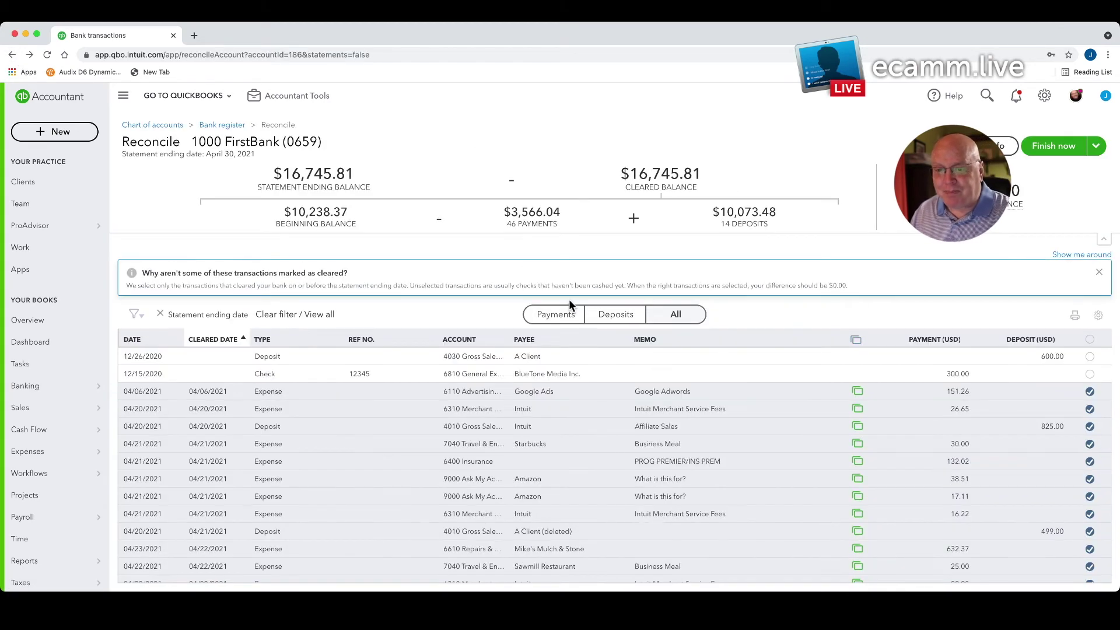
scroll(362, 391, "down", 10)
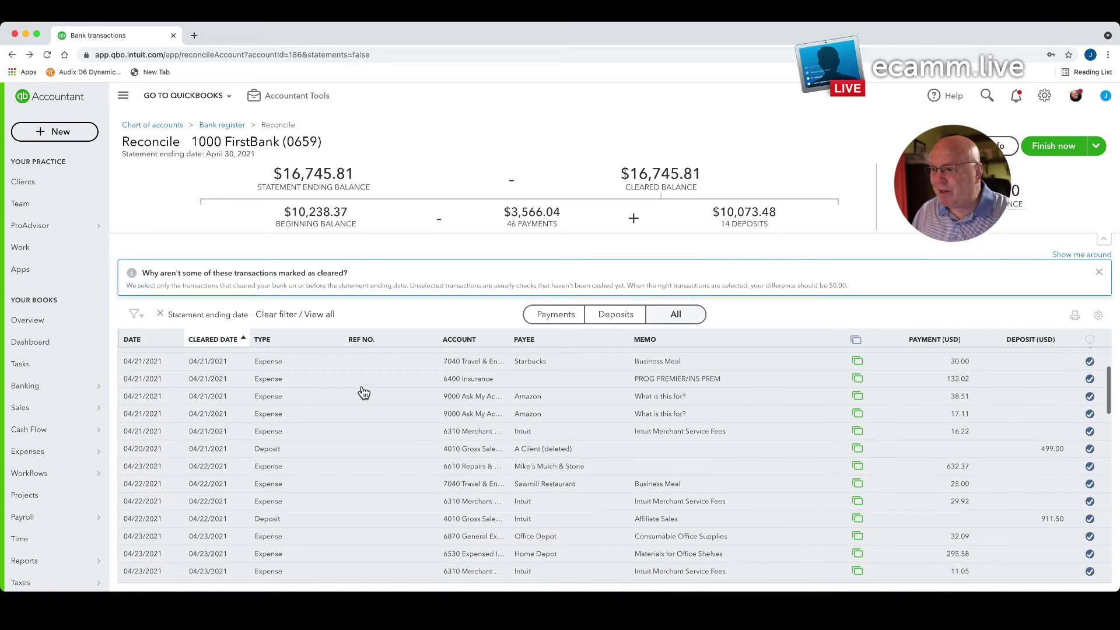
mouse_move(1005, 210)
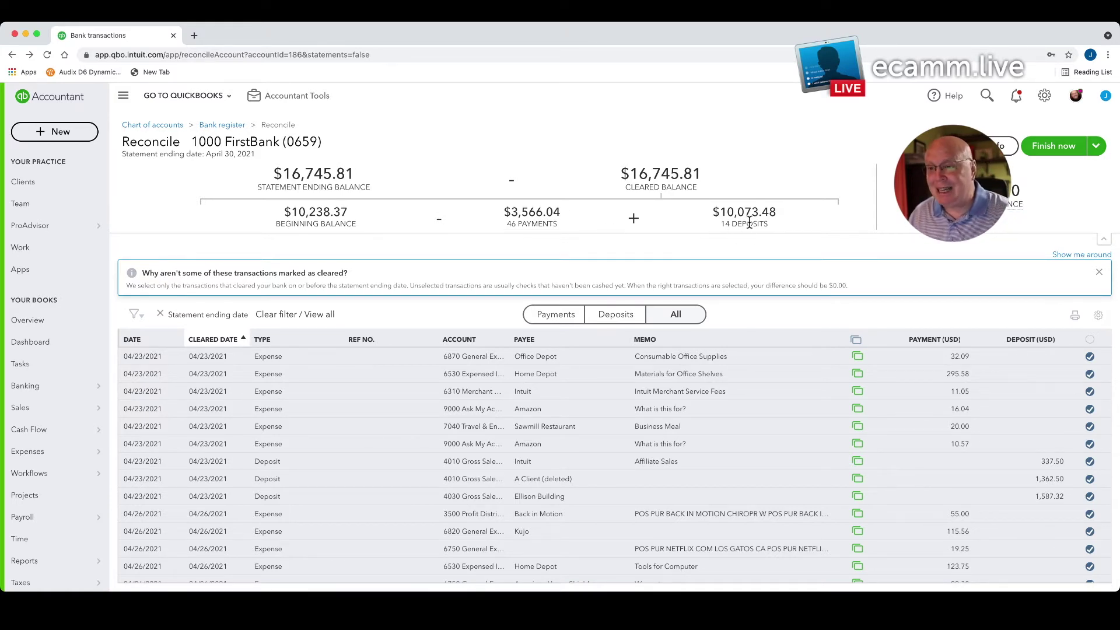
scroll(827, 376, "up", 3)
Mark the 55.00 Back in Motion expense with the 05/10/2021 cleared date as cleared and look back over the list.
scroll(826, 382, "down", 10)
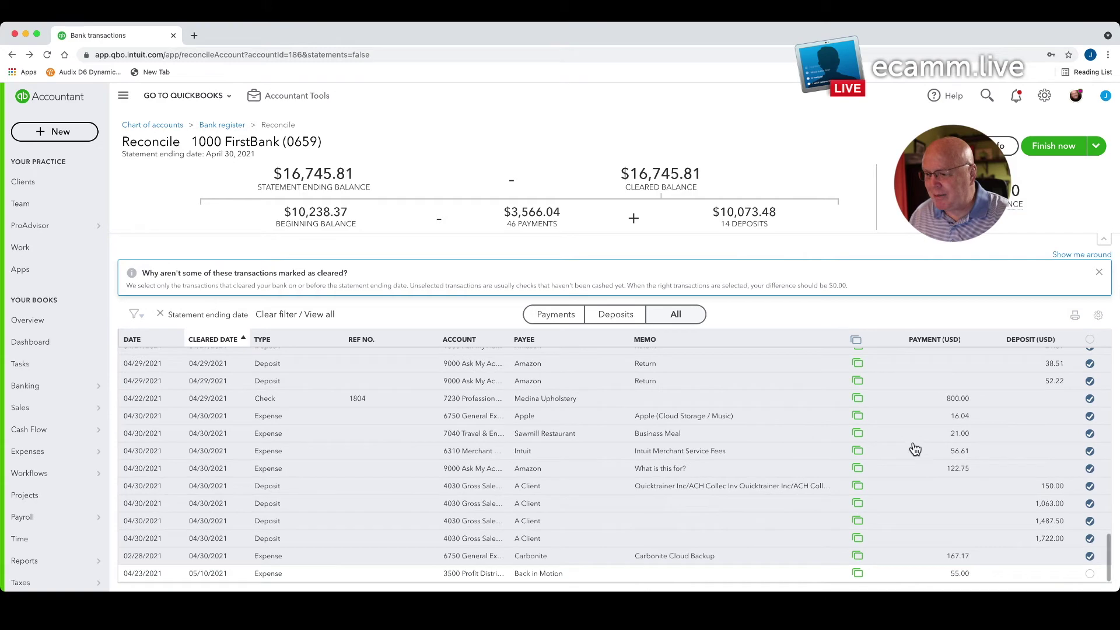
left_click(1065, 574)
scroll(785, 363, "up", 5)
scroll(786, 363, "up", 5)
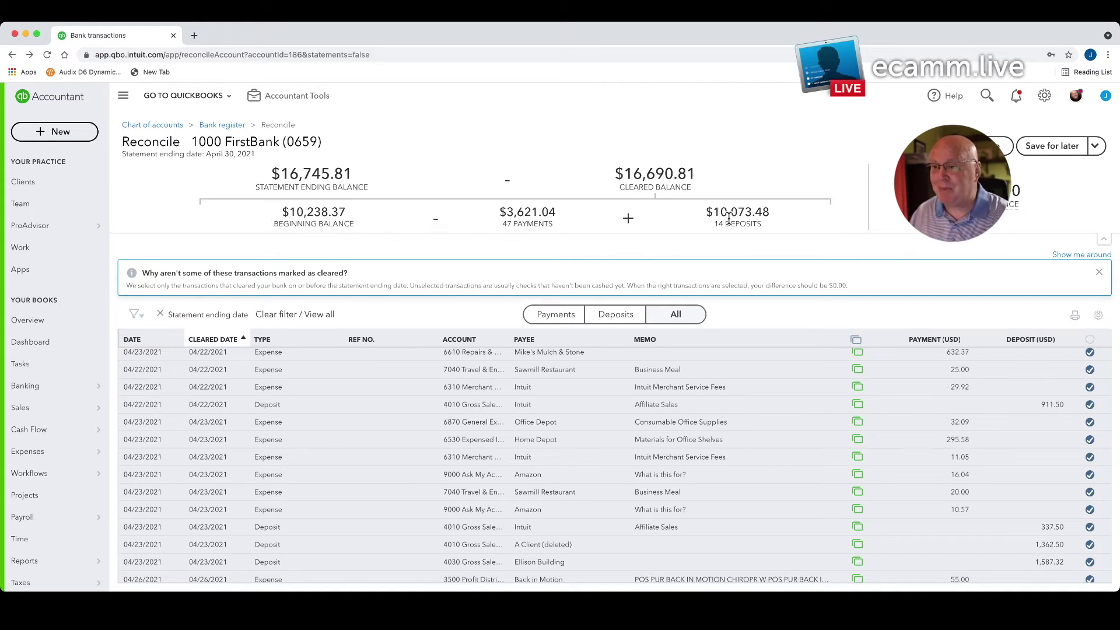
Sort the reconciliation transactions by deposit amount in ascending order and look through the deposits.
left_click(1016, 341)
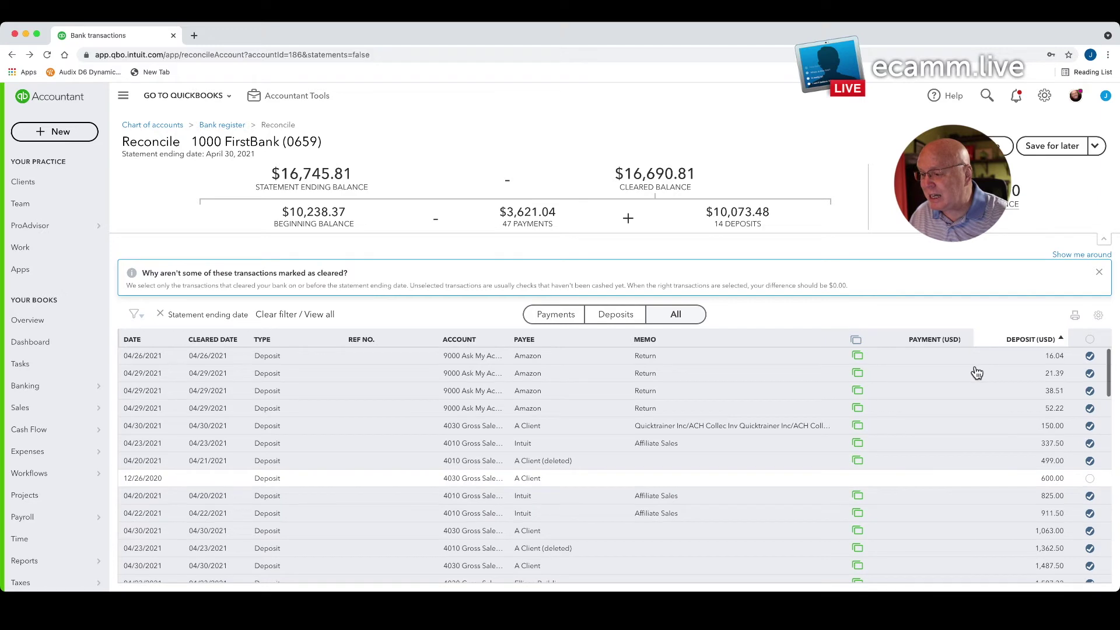
scroll(977, 372, "down", 2)
scroll(977, 373, "down", 3)
scroll(977, 373, "up", 4)
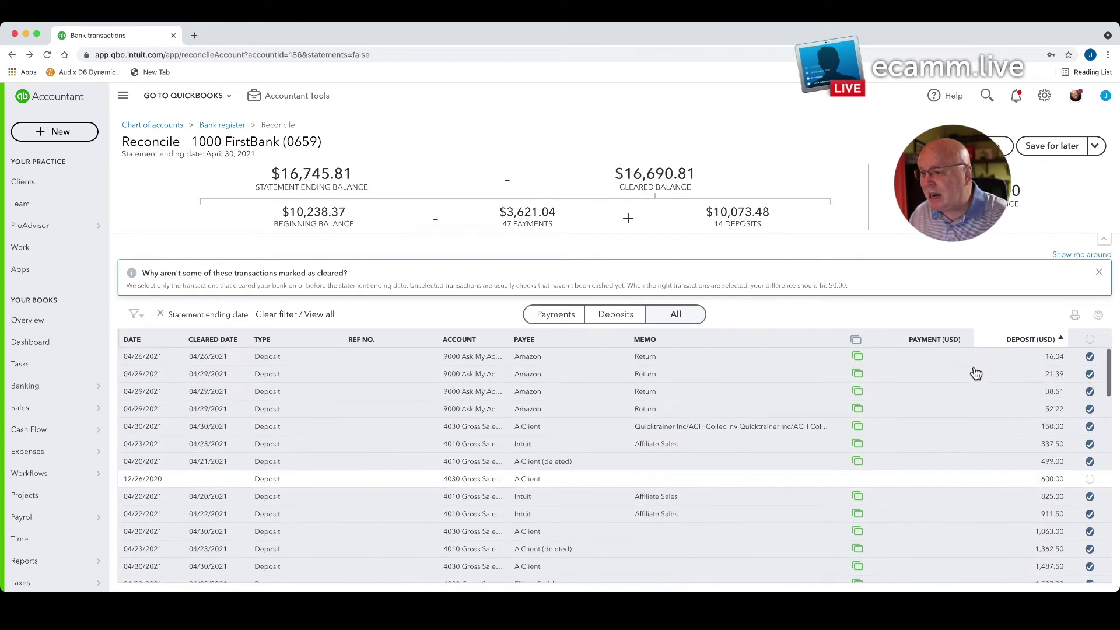
Show only the deposits and only the payments, restore the list of all transactions, and look through the payment amounts.
left_click(607, 317)
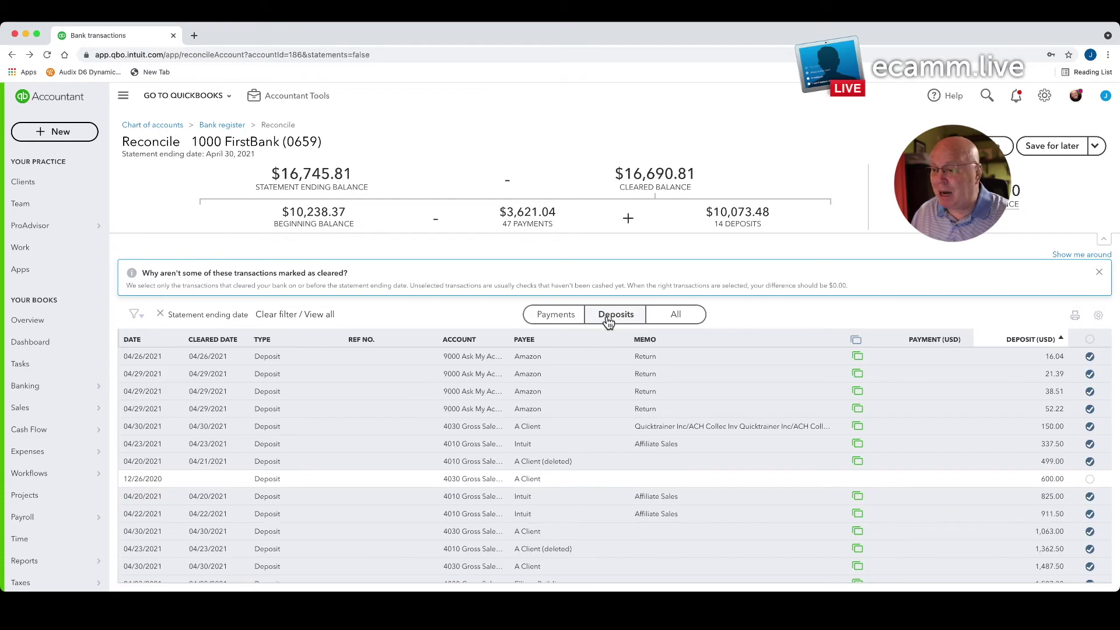
scroll(905, 438, "down", 1)
scroll(881, 438, "up", 1)
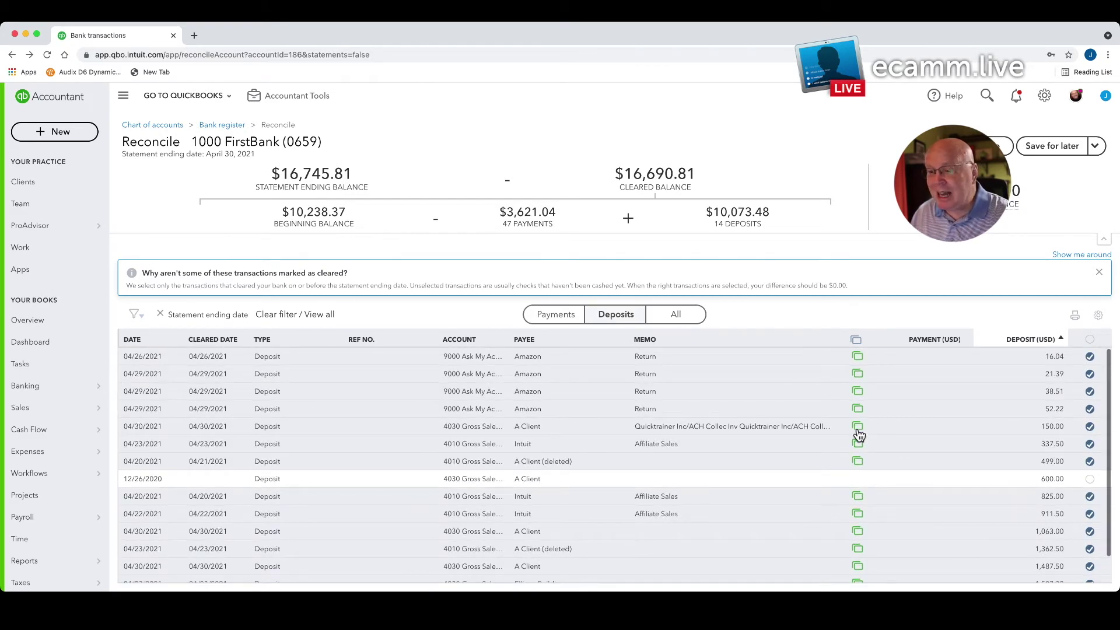
left_click(565, 318)
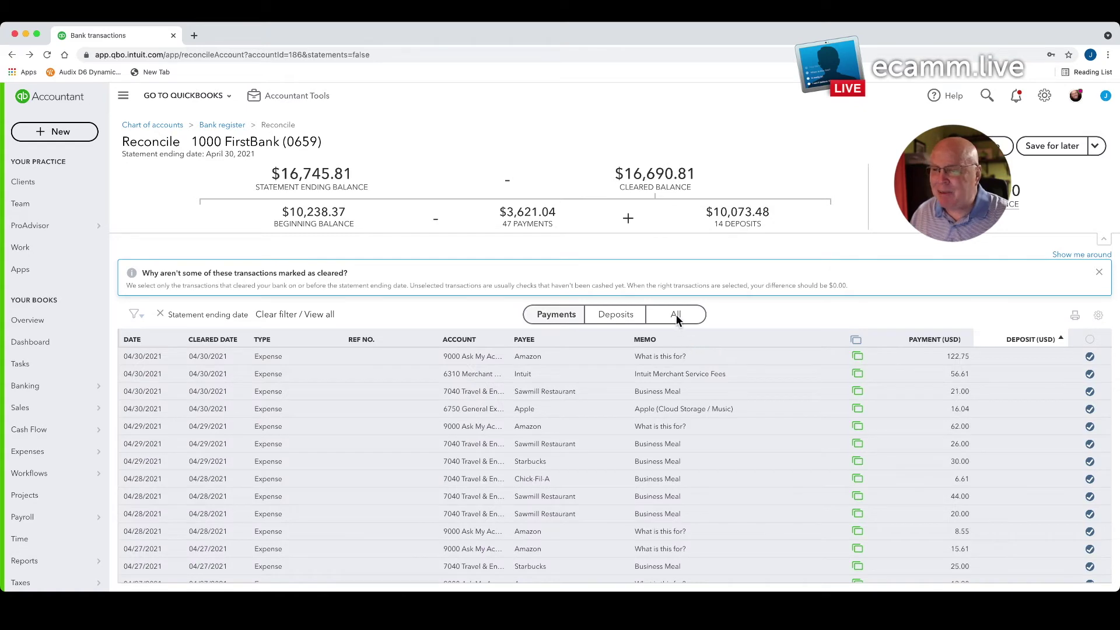
left_click(676, 314)
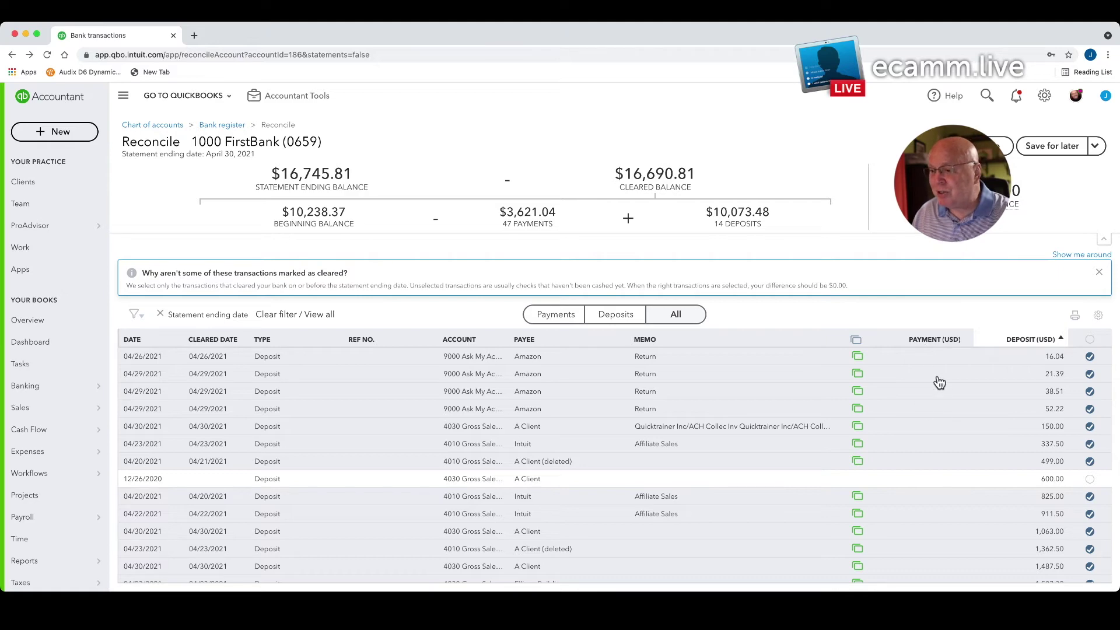
scroll(962, 487, "down", 10)
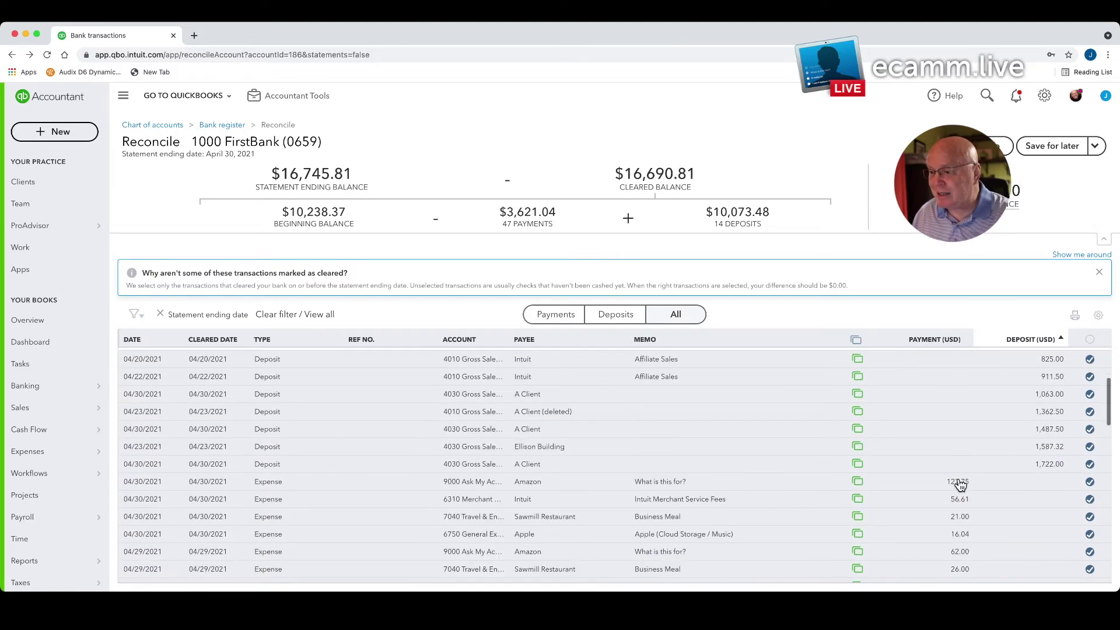
scroll(959, 485, "down", 10)
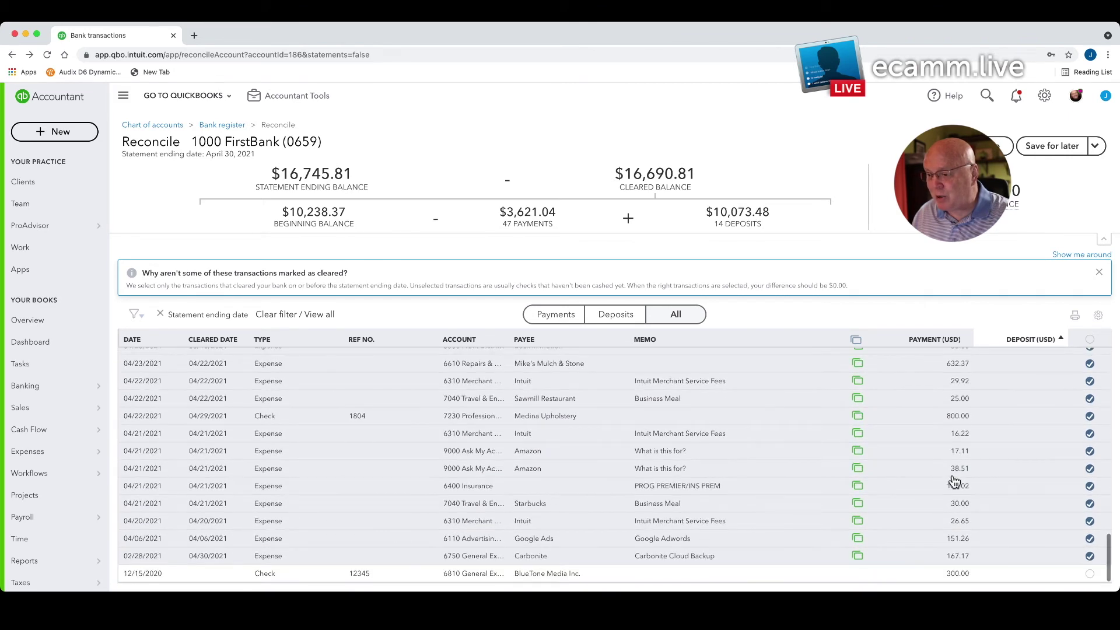
Sort the transactions by cleared date in ascending order and unmark the 55.00 Back in Motion expense cleared on 05/10/2021.
left_click(211, 342)
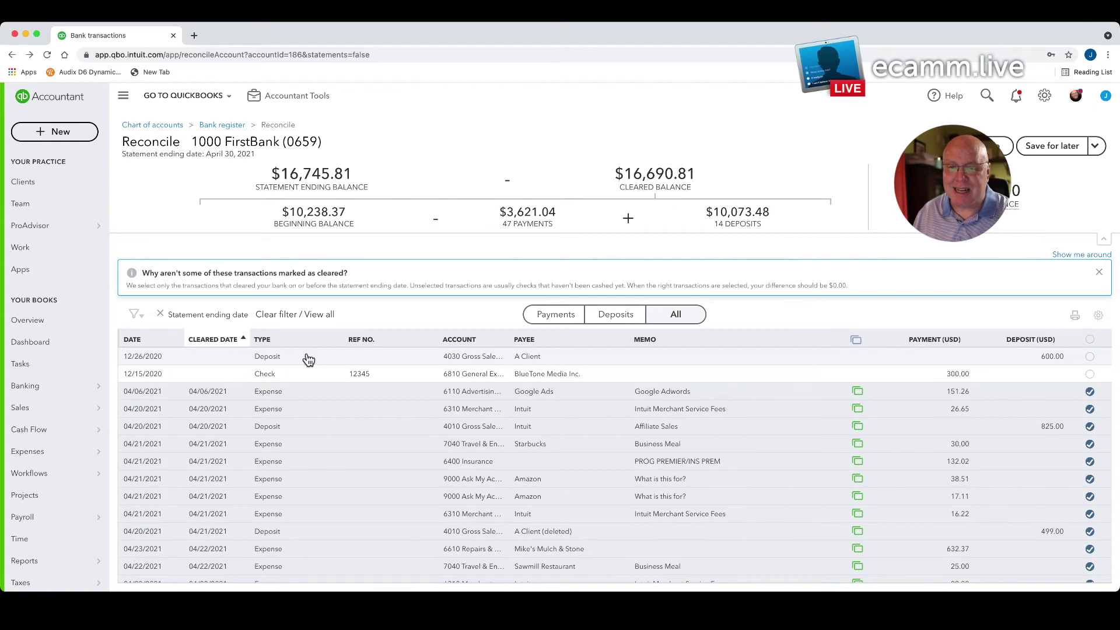
scroll(480, 455, "down", 10)
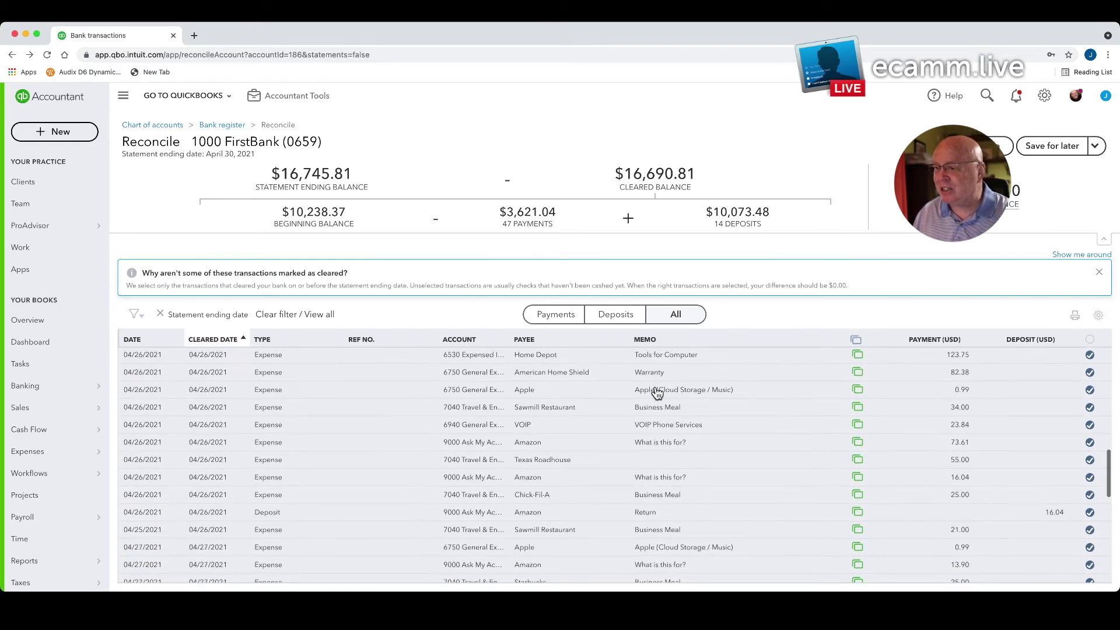
mouse_move(992, 201)
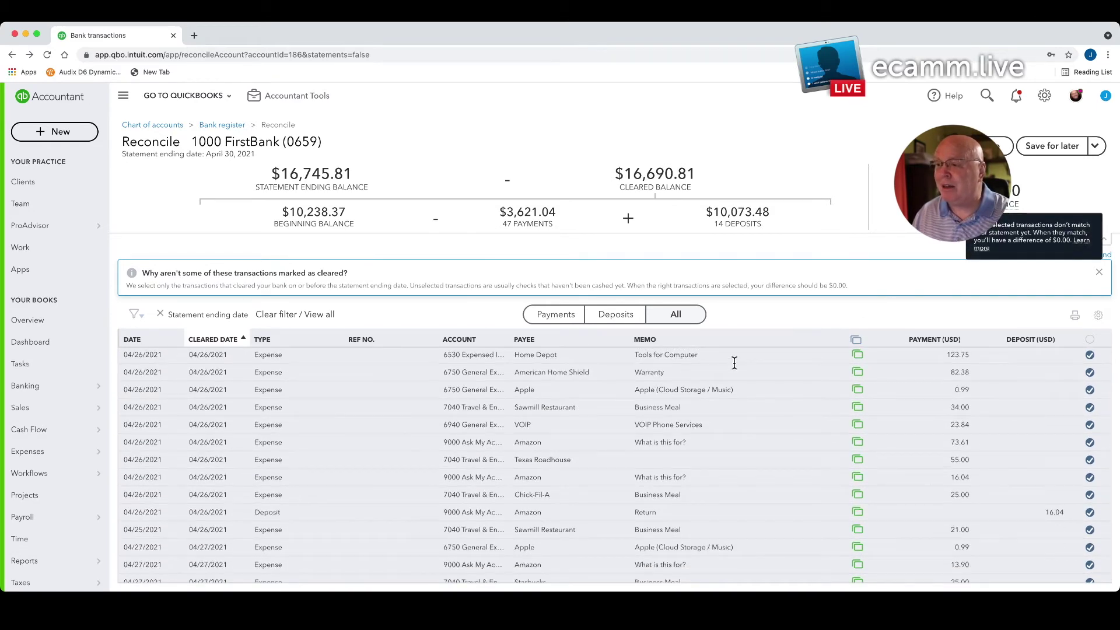
scroll(642, 435, "down", 3)
scroll(641, 435, "down", 5)
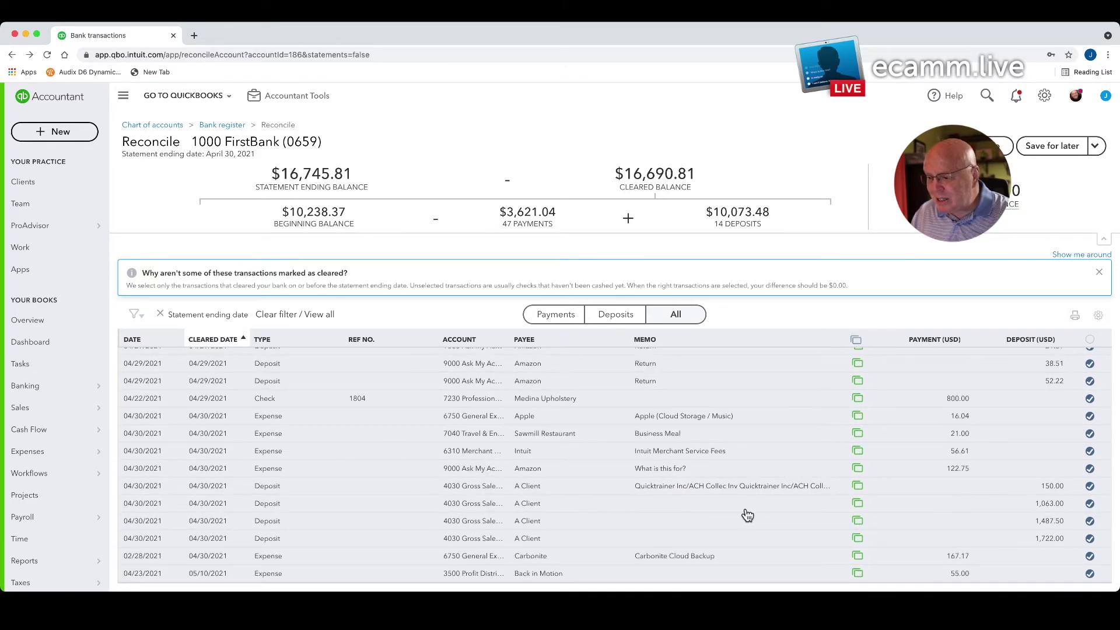
mouse_move(857, 578)
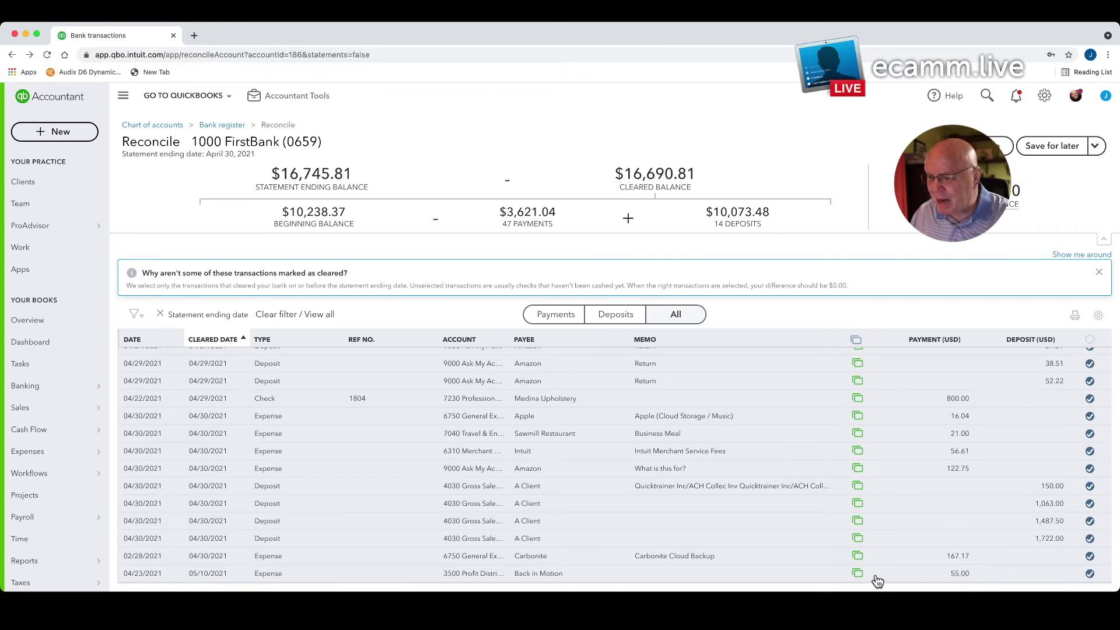
left_click(1090, 574)
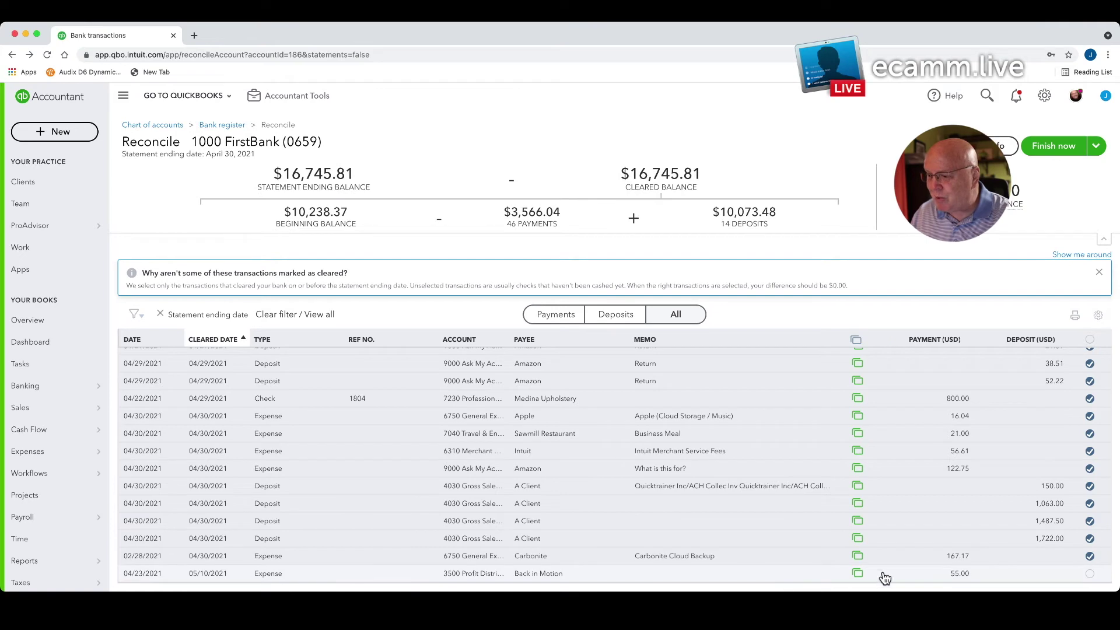
Open the uncleared 600.00 deposit from A Client dated 12/26/2020 for full editing and delete it.
scroll(347, 533, "down", 15)
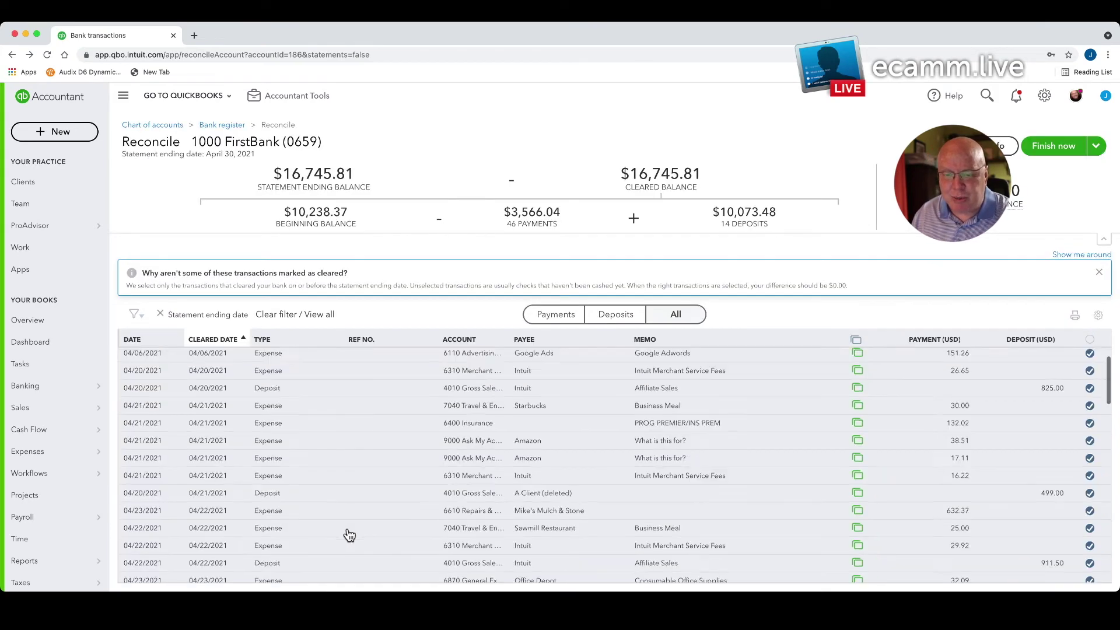
scroll(348, 531, "down", 2)
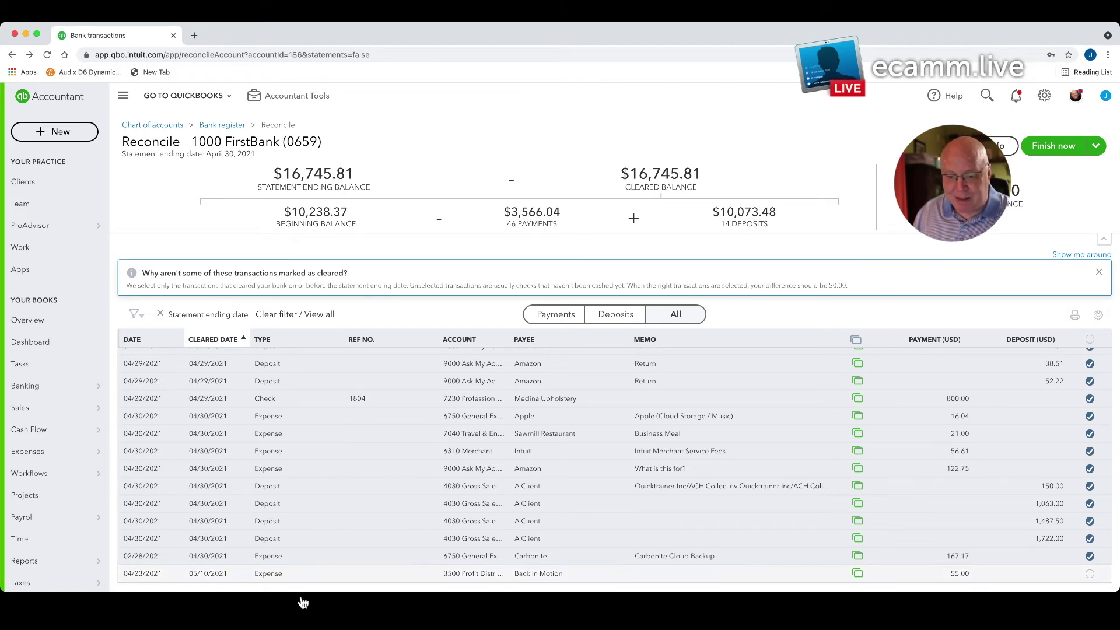
scroll(423, 488, "up", 10)
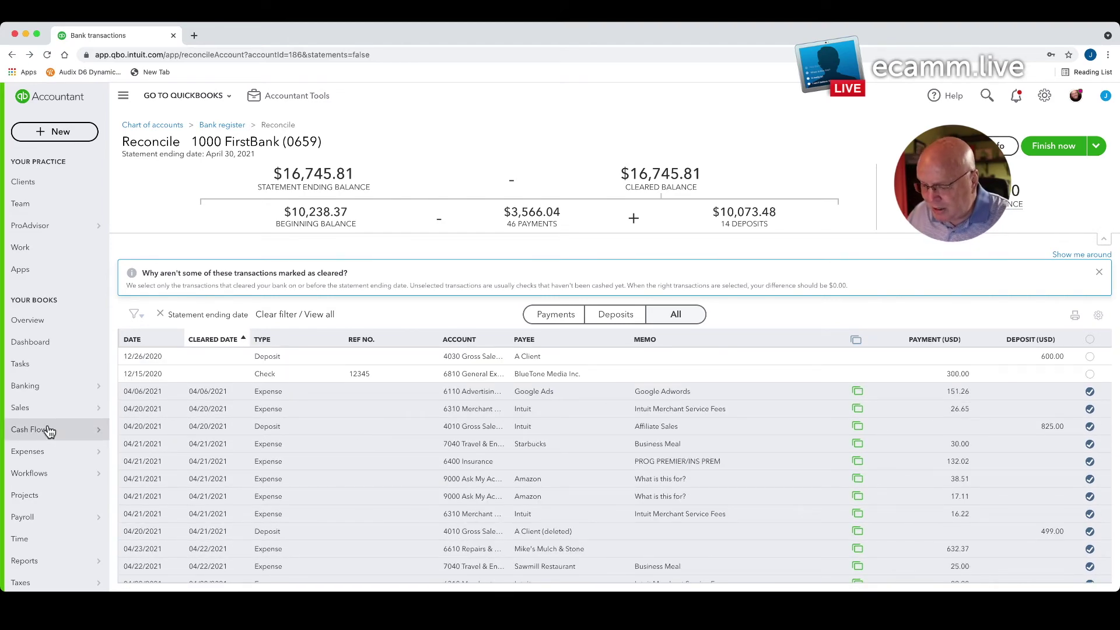
mouse_move(48, 430)
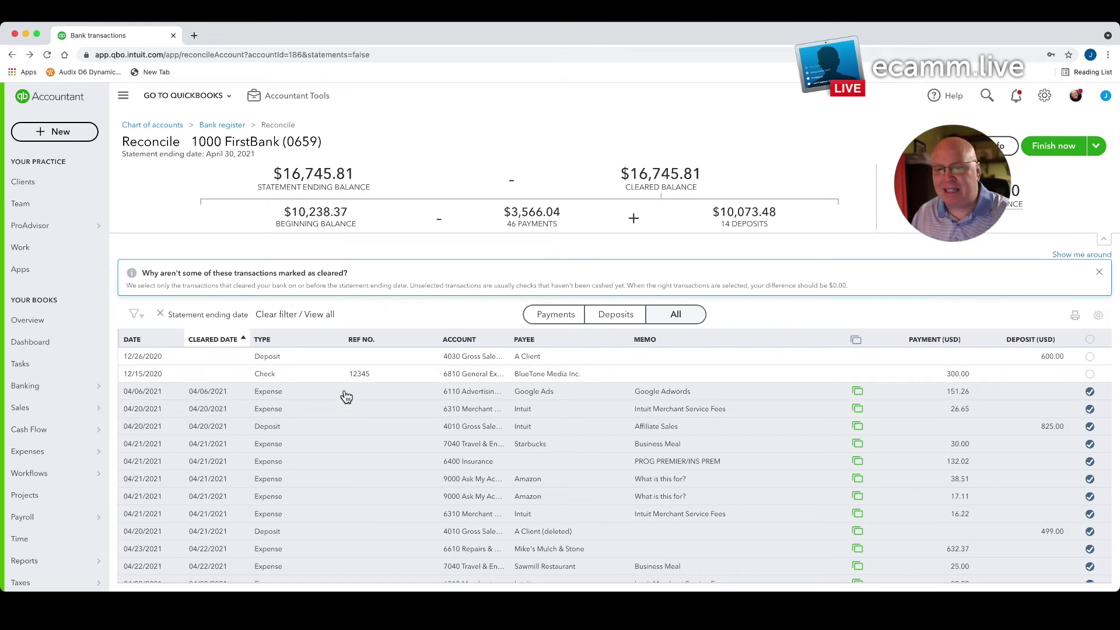
left_click(269, 363)
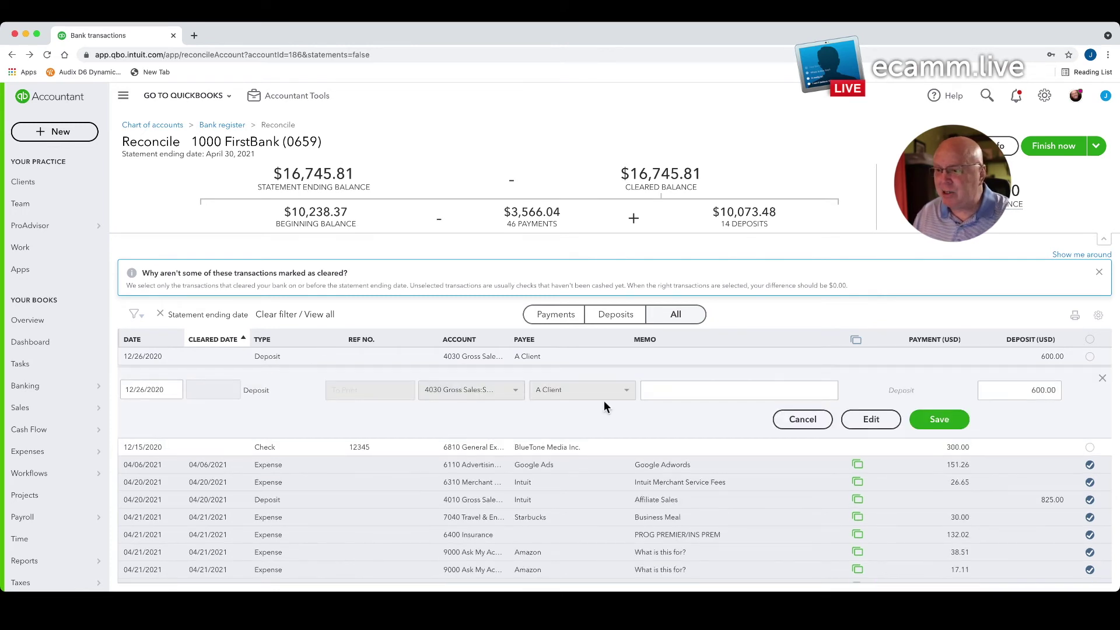
left_click(867, 420)
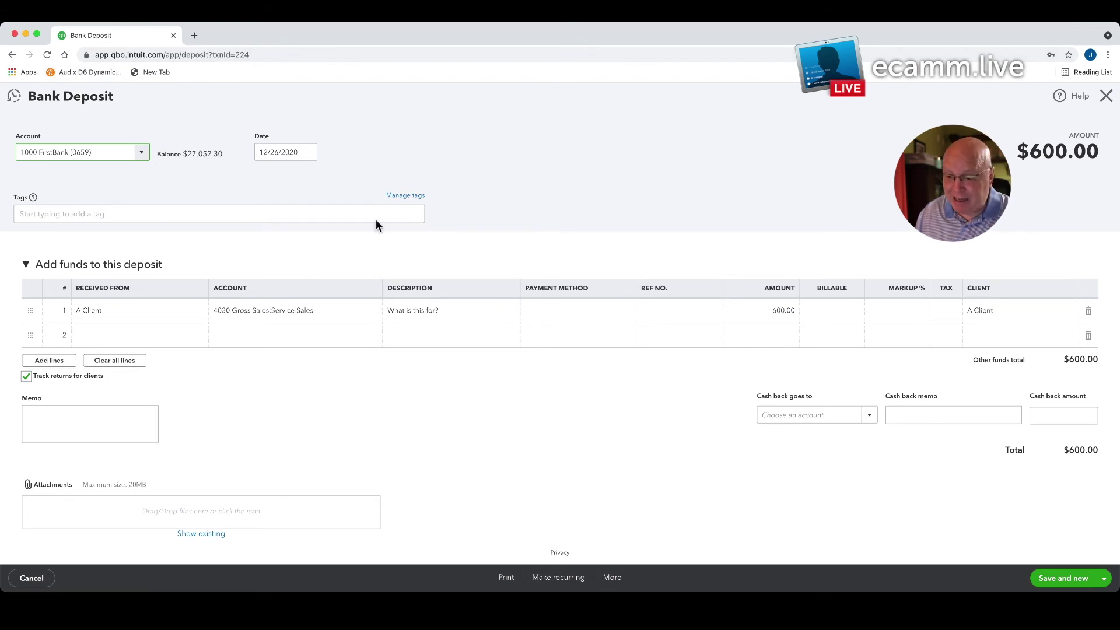
left_click(617, 583)
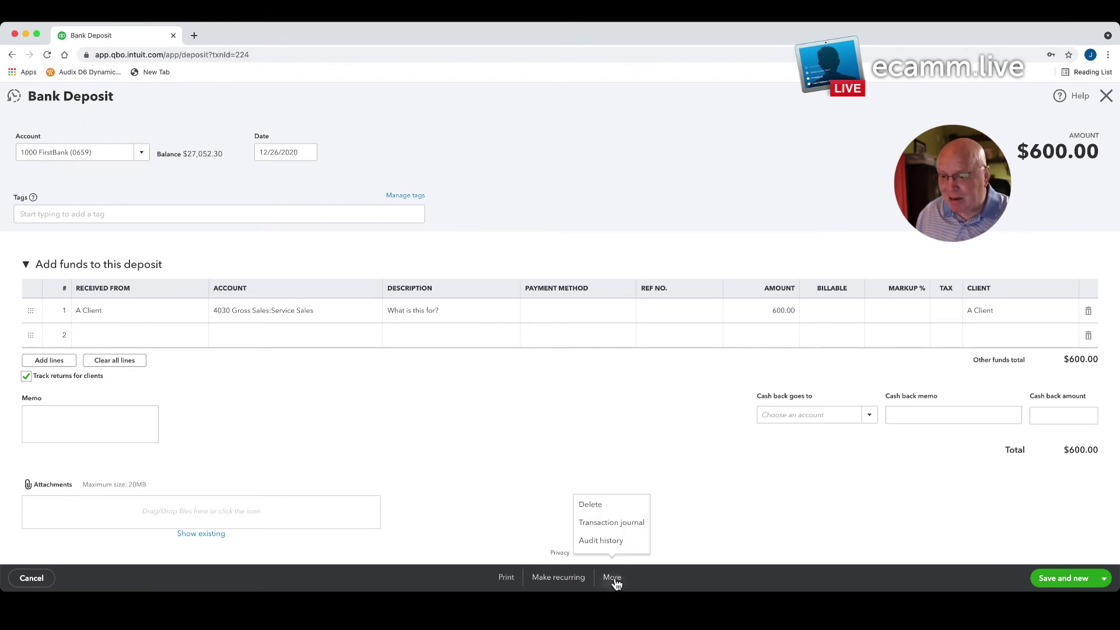
left_click(591, 507)
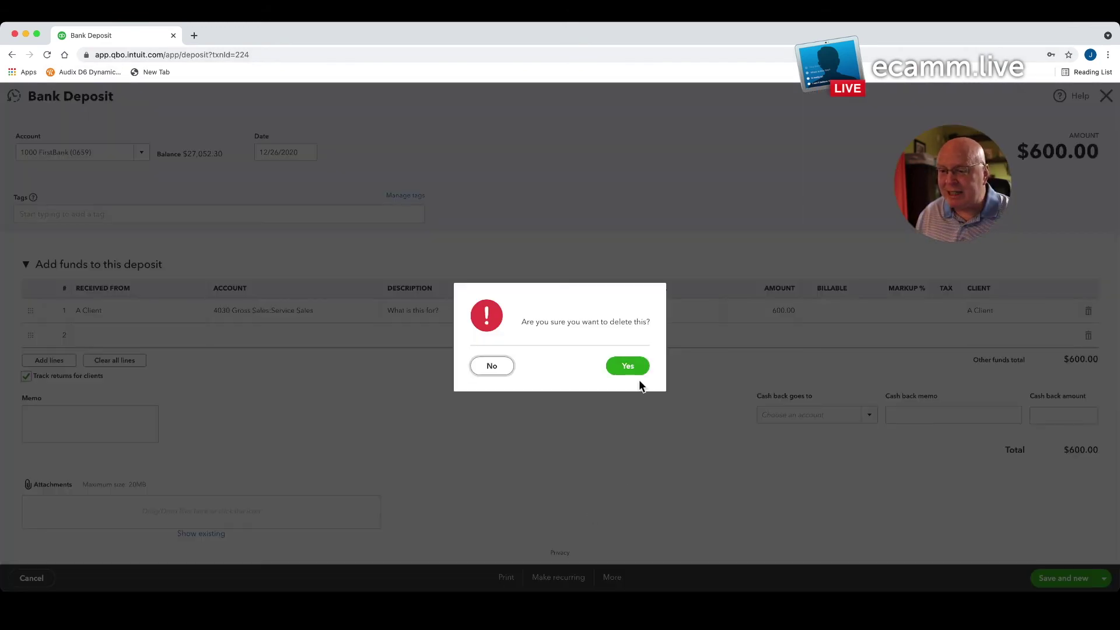
left_click(628, 366)
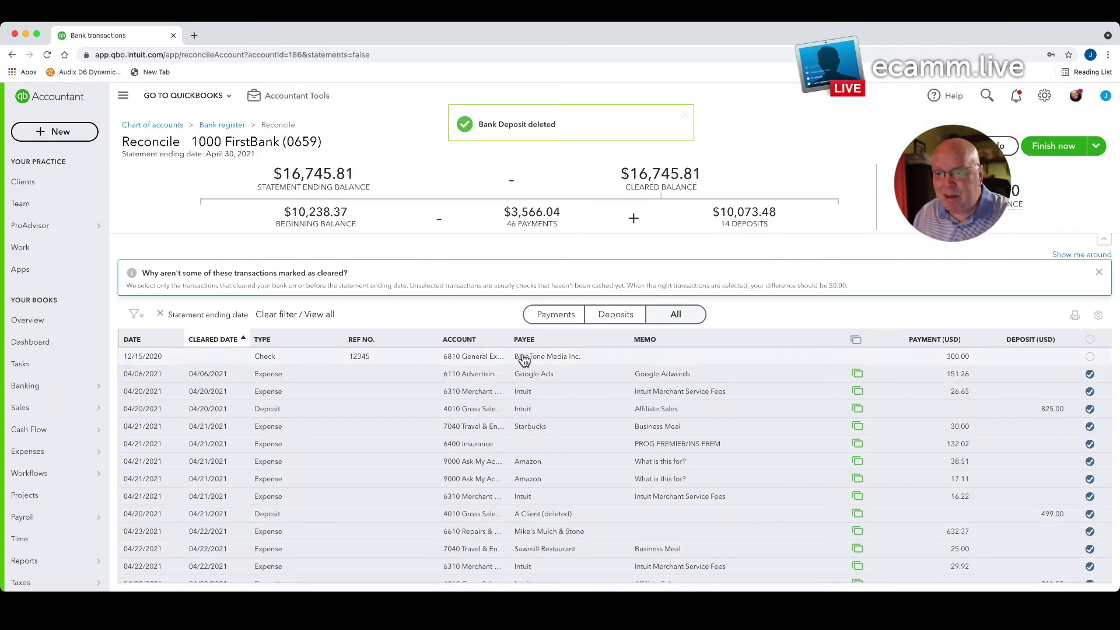
Open the uncleared 300.00 check to BlueTone Media Inc. dated 12/15/2020 for full editing and void it.
left_click(495, 358)
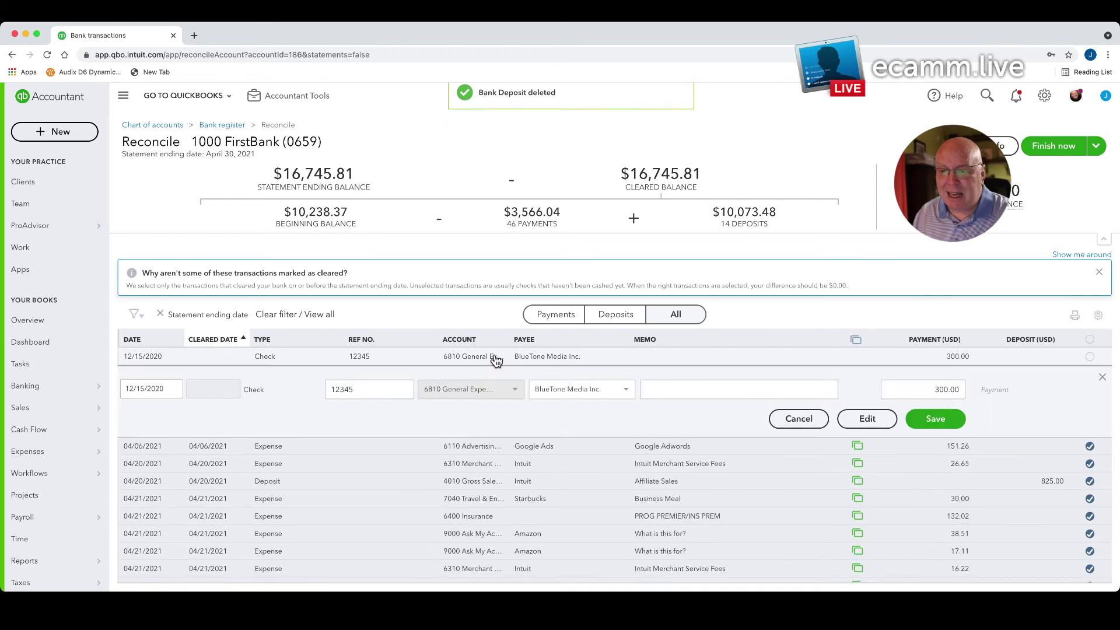
left_click(844, 419)
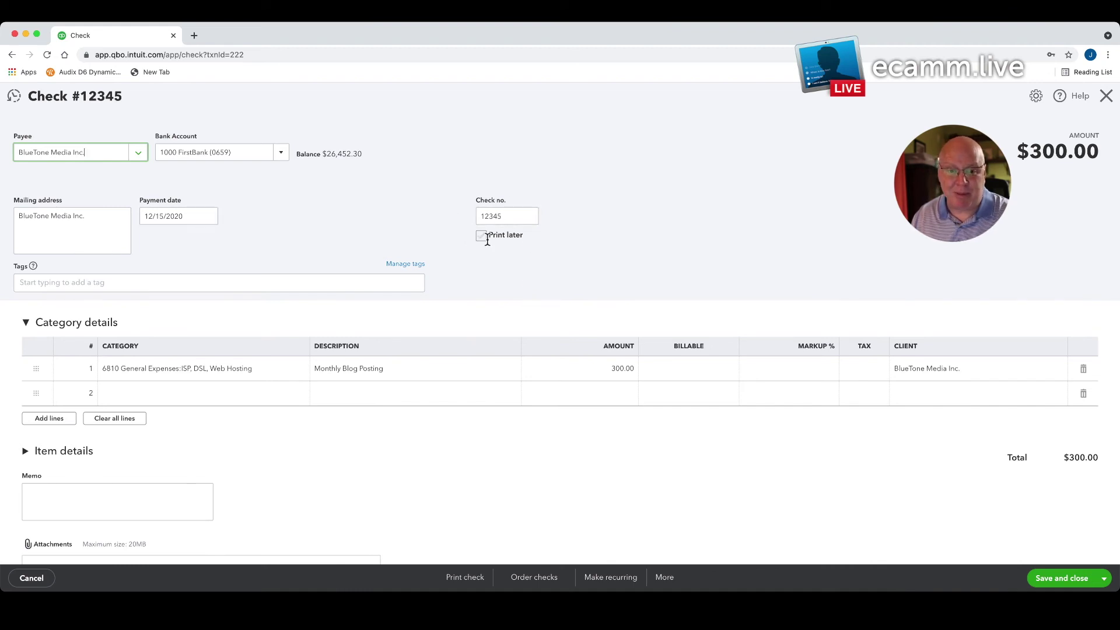
left_click(659, 580)
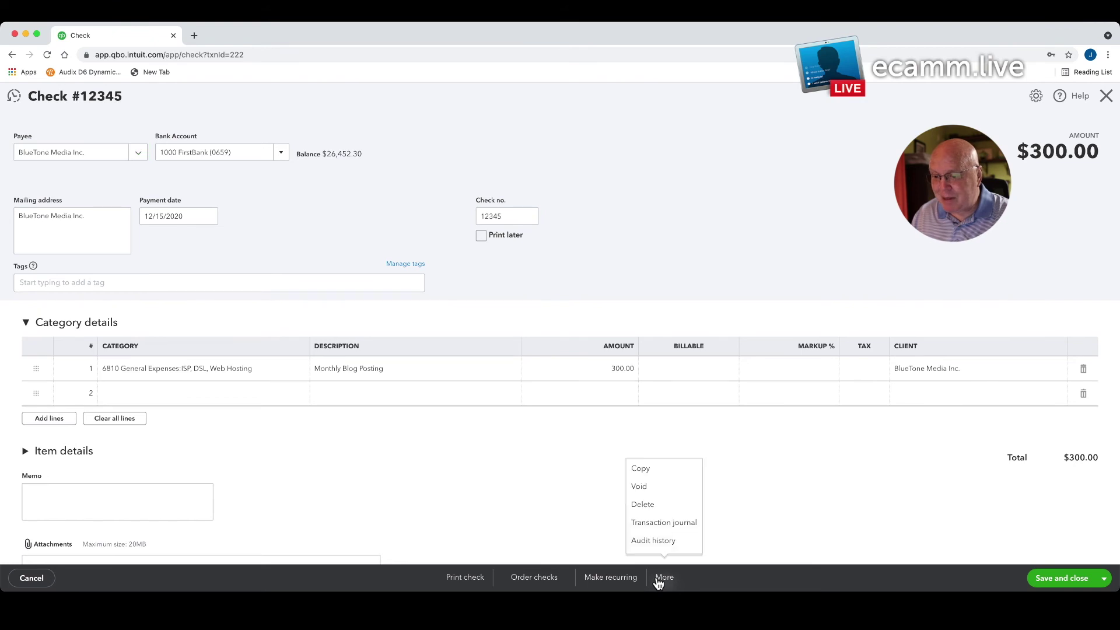
left_click(646, 488)
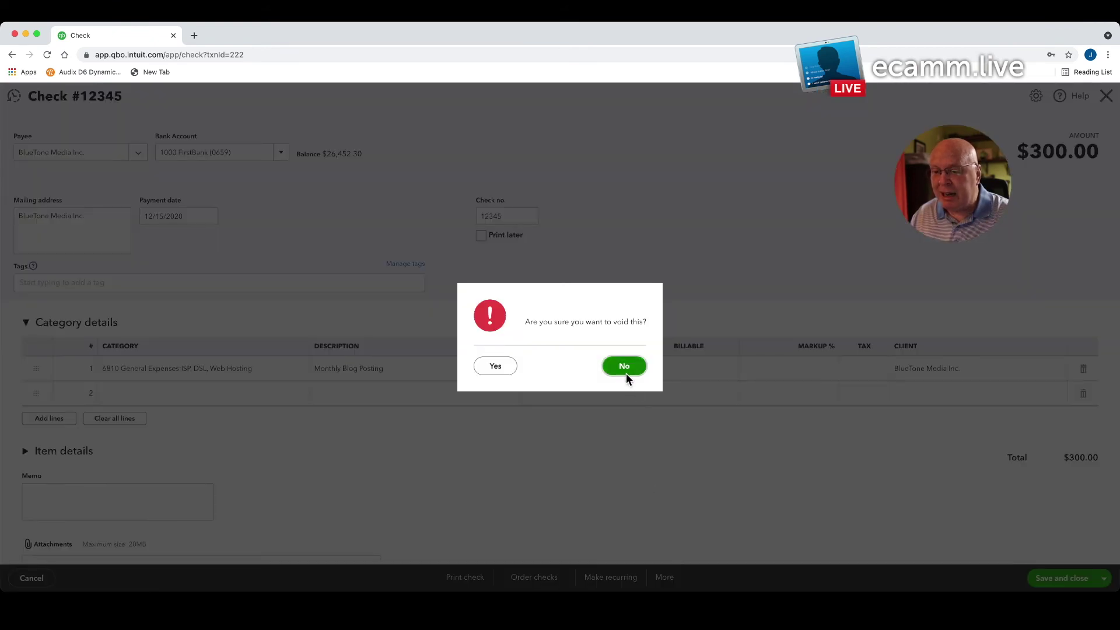
left_click(500, 368)
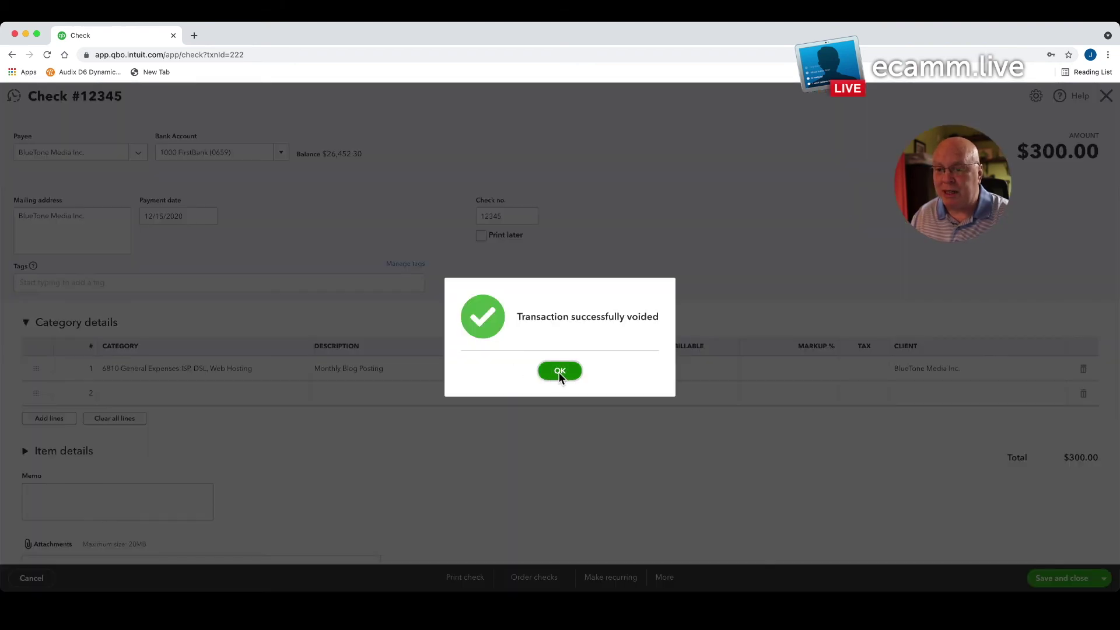
Dismiss the void confirmation and mark the voided 12/15/2020 BlueTone Media Inc. check as cleared in the reconciliation.
left_click(559, 371)
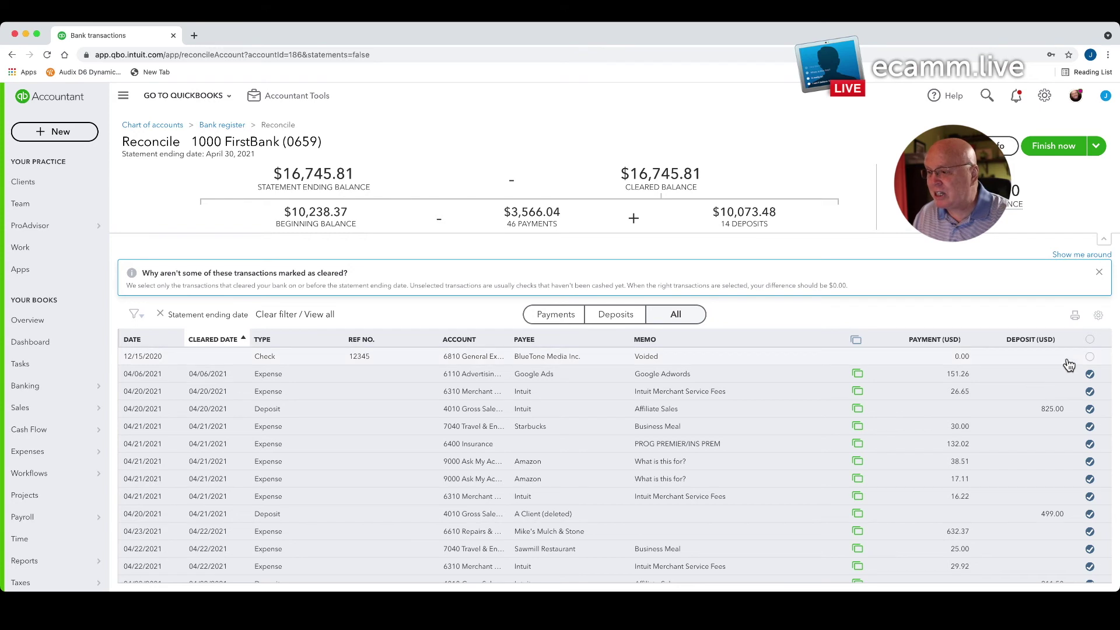
left_click(1090, 357)
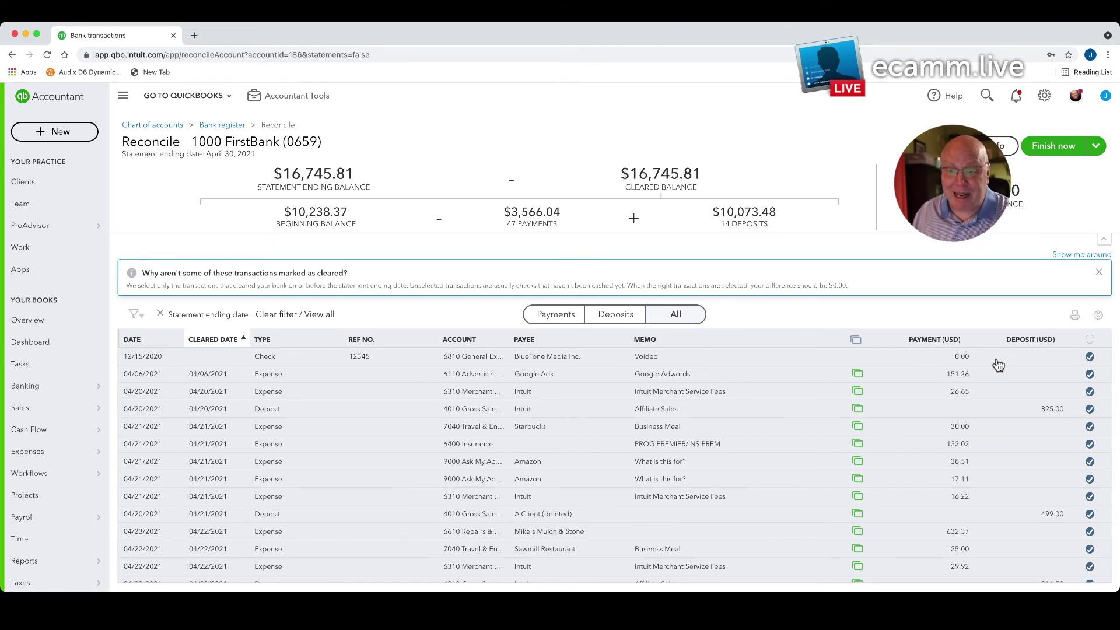
Check the remaining transactions through the end of the list, then finish the April 30, 2021 reconciliation and close its completion message.
scroll(945, 391, "down", 3)
scroll(944, 393, "down", 10)
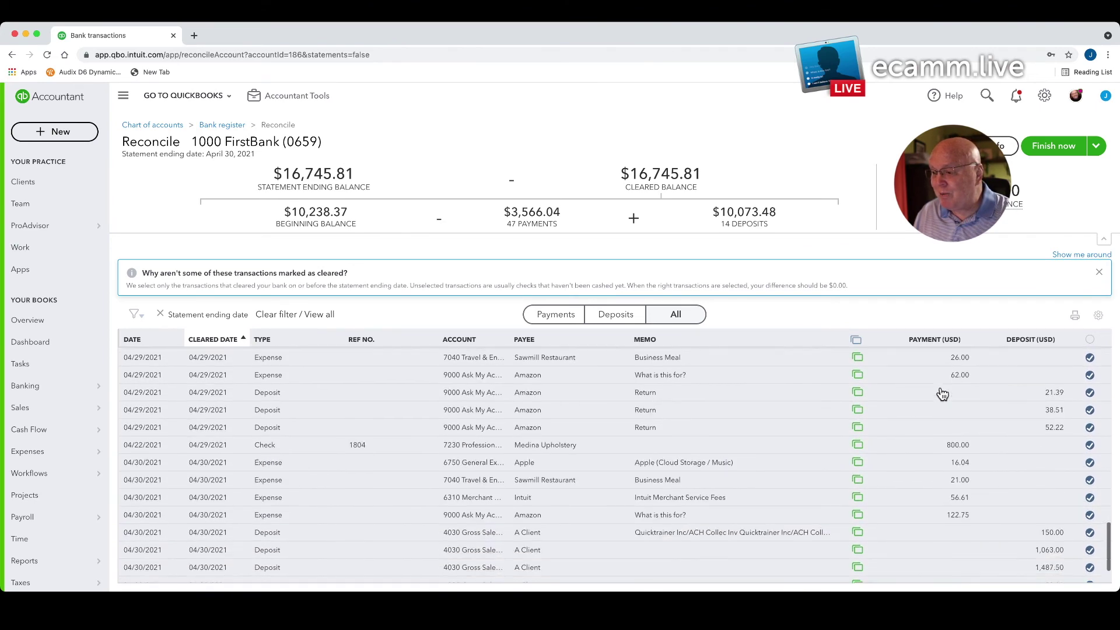
scroll(943, 394, "down", 2)
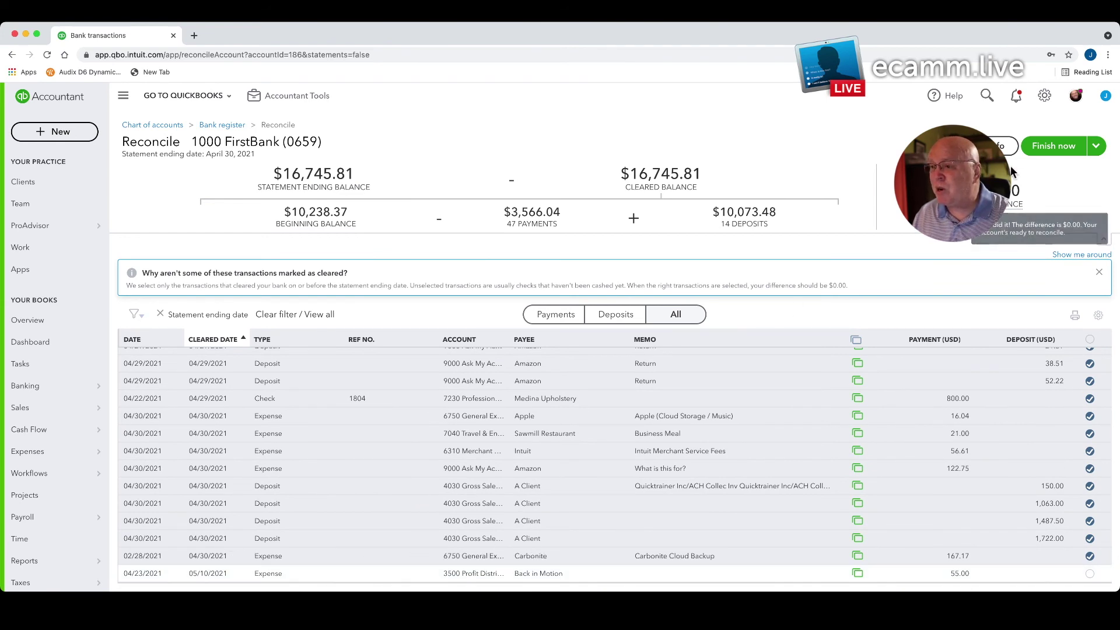
left_click(1048, 147)
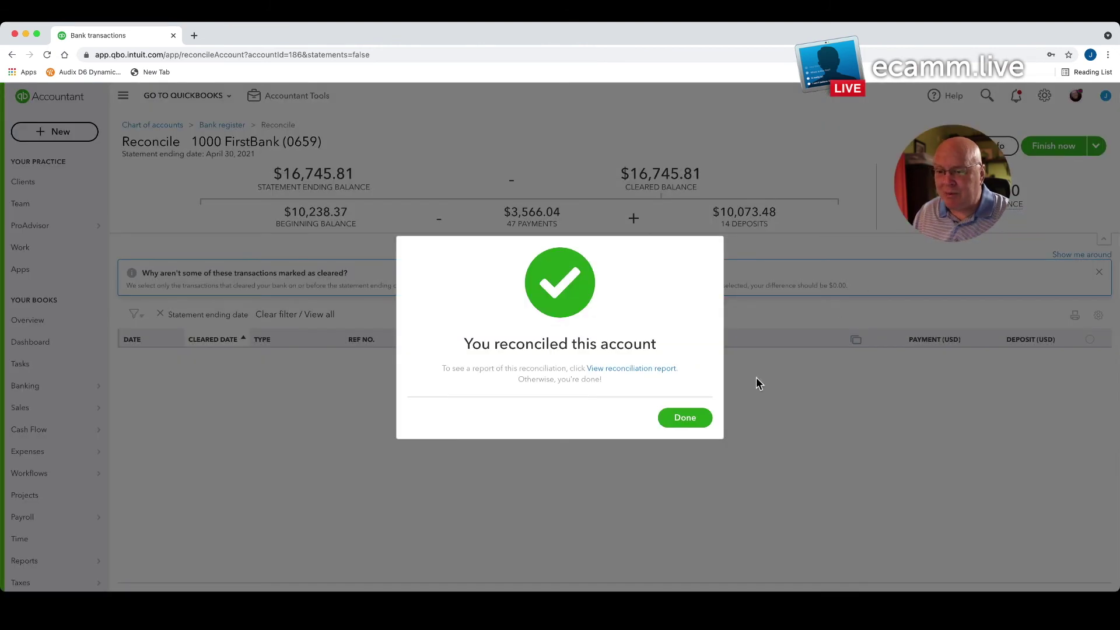
left_click(695, 419)
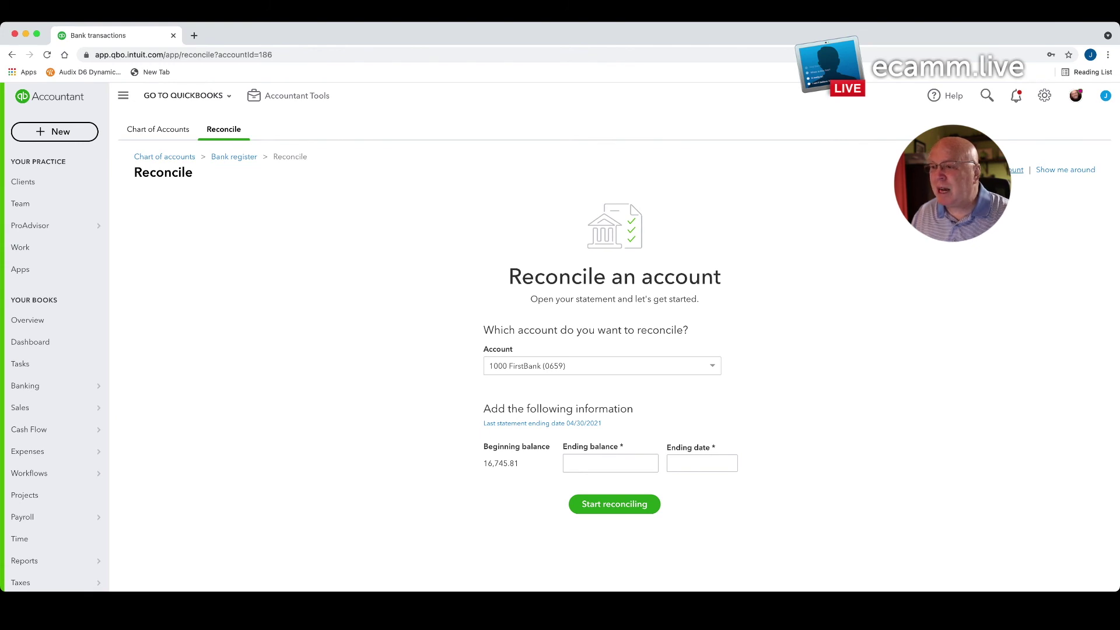
Open the reconciliation history by account for 1000 FirstBank and view the report for the statement ending 04/30/2021.
left_click(1013, 170)
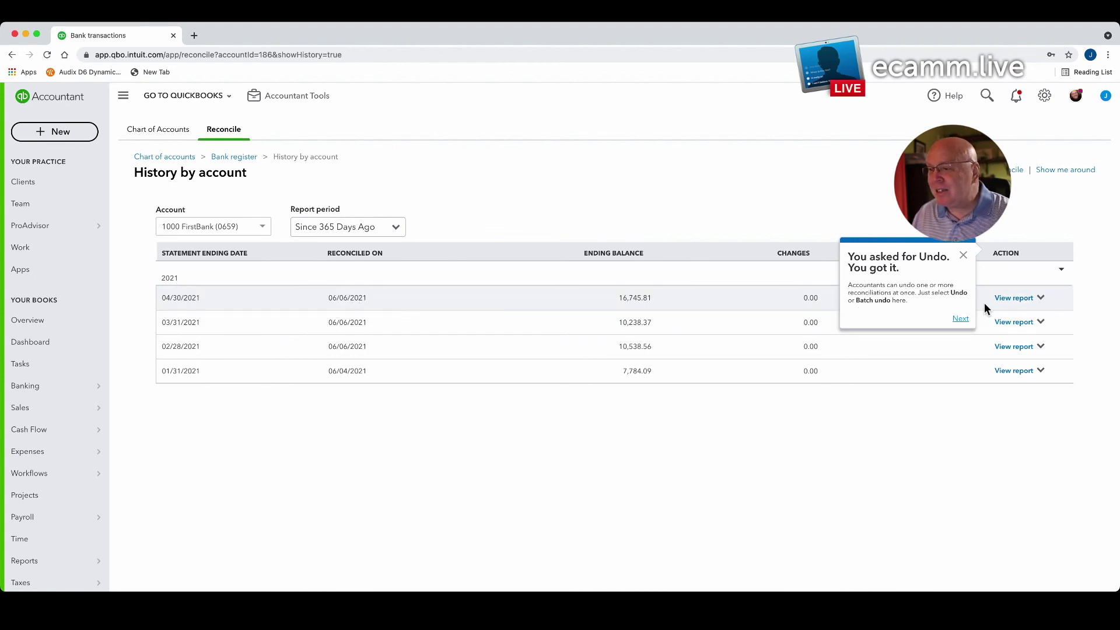
left_click(1013, 299)
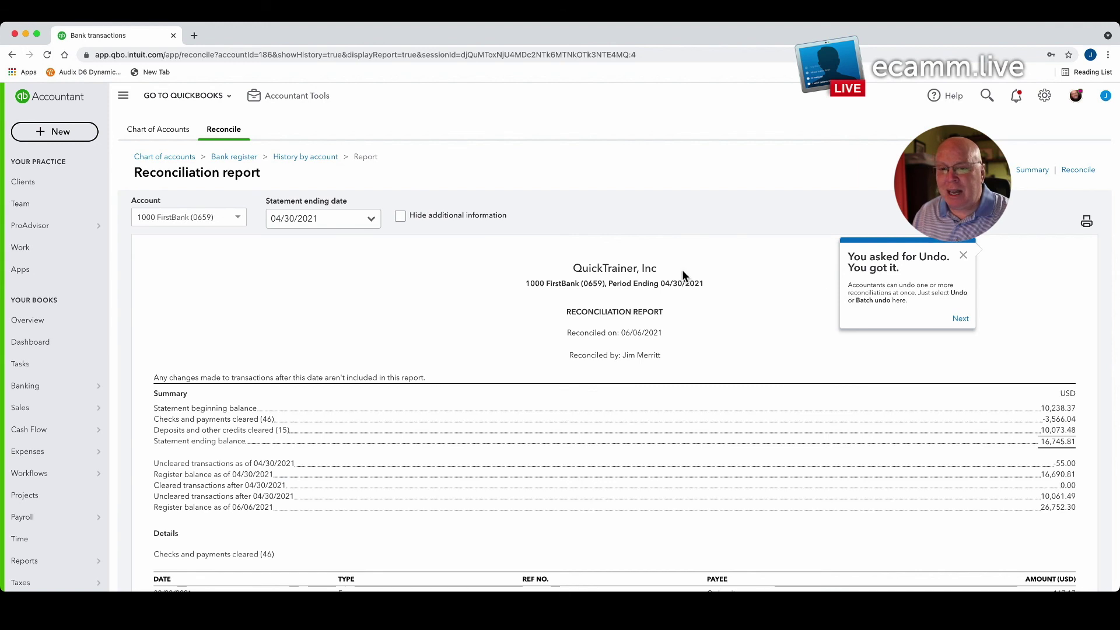